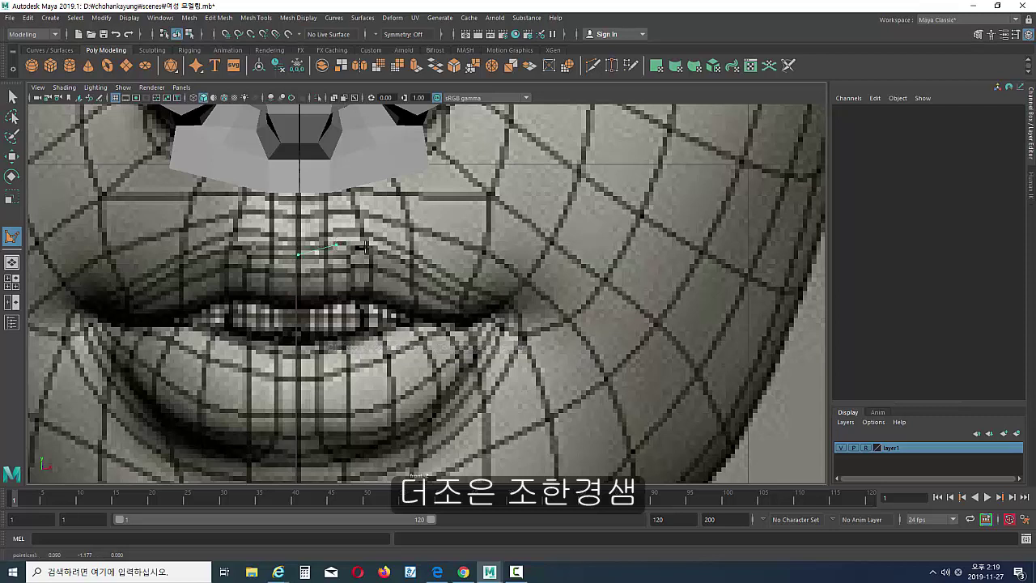
- Outline the model's half of the lips with a polygon from the upper-lip centre around the mouth corner to the lower-lip centre
click(408, 264)
drag(450, 295, 463, 299)
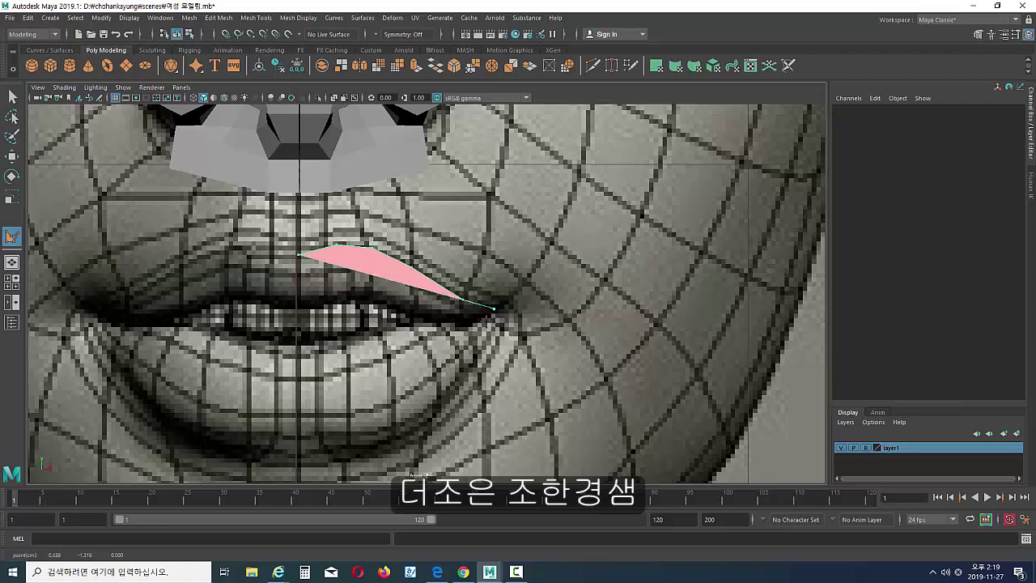
click(471, 338)
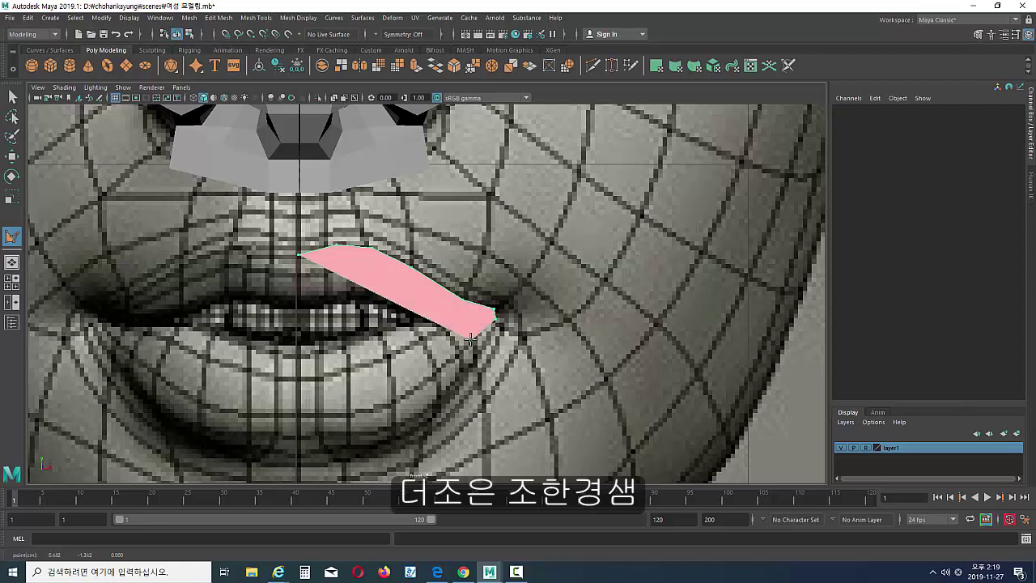
drag(469, 338, 336, 427)
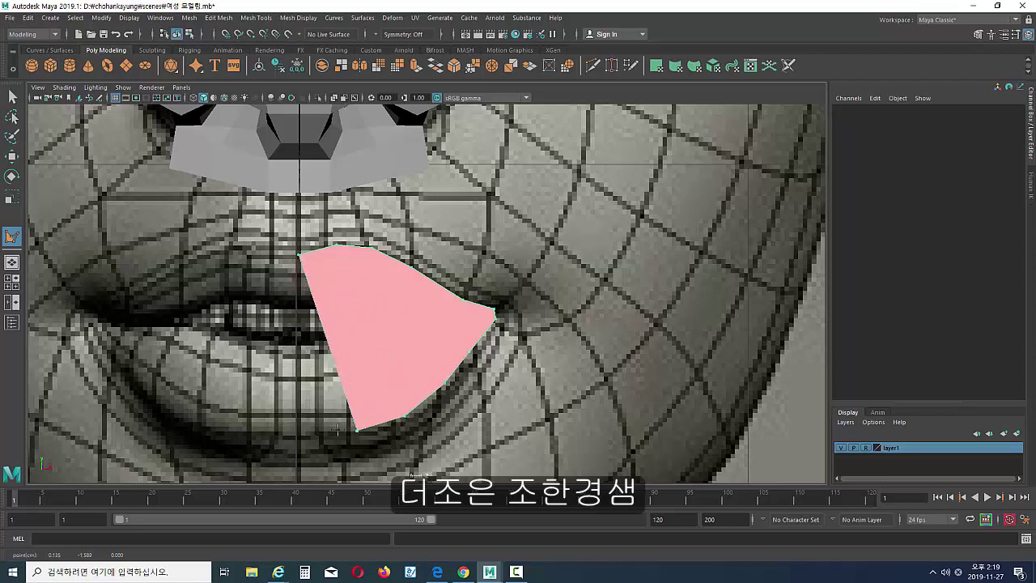
click(298, 424)
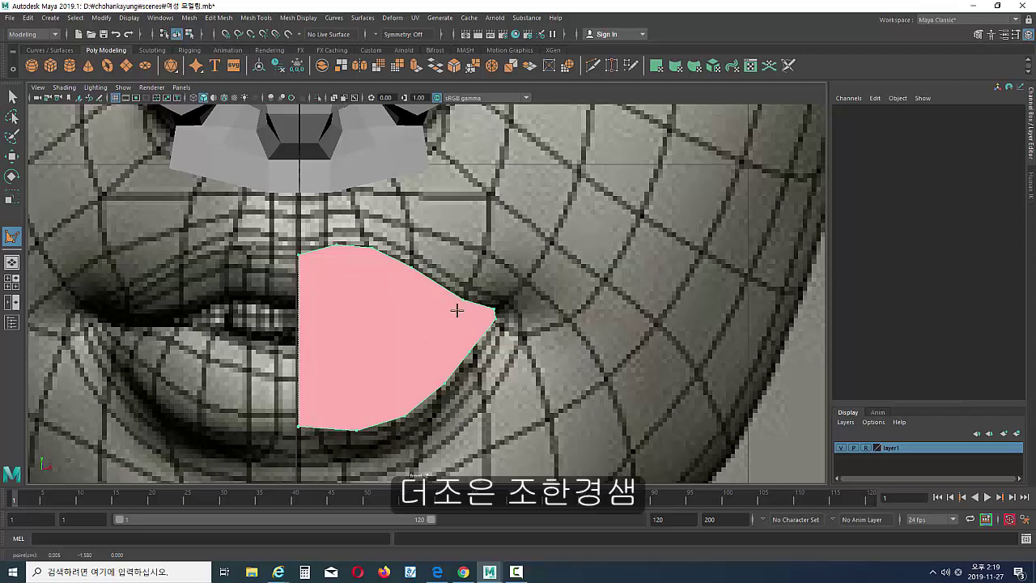
key(Return)
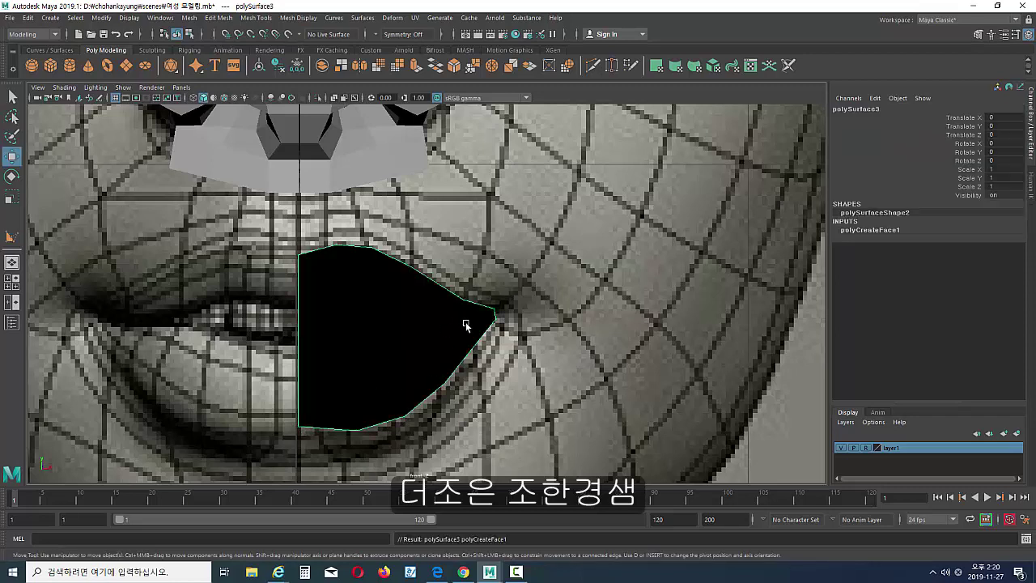
- Move the lip polygon forward to the front of the lips in the side view, at Translate Z 1.785
key(space)
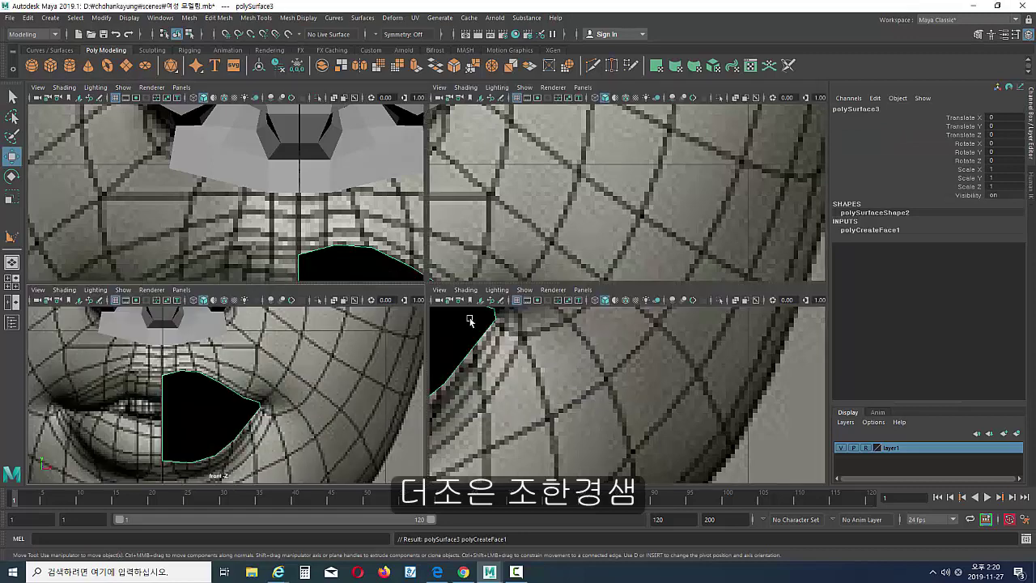
key(a)
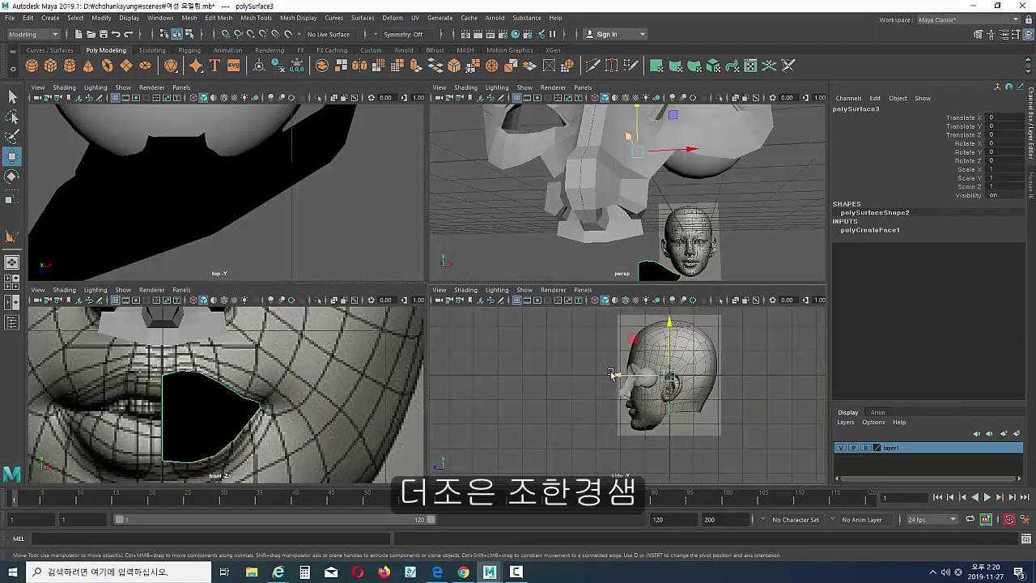
drag(614, 375, 673, 445)
alt+middle_drag(611, 380, 588, 397)
alt+right_drag(615, 392, 679, 384)
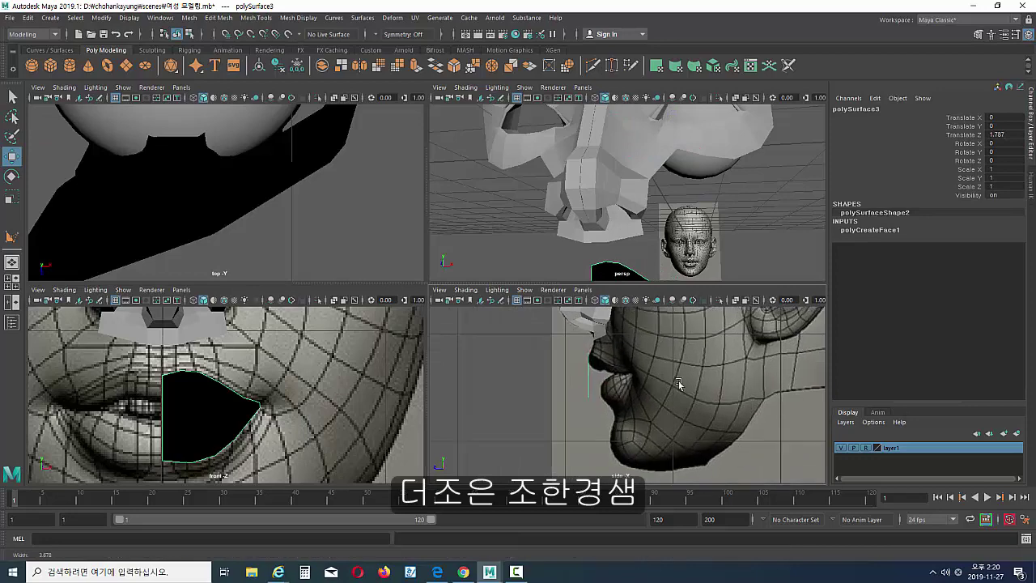
scroll(678, 384, up, 5)
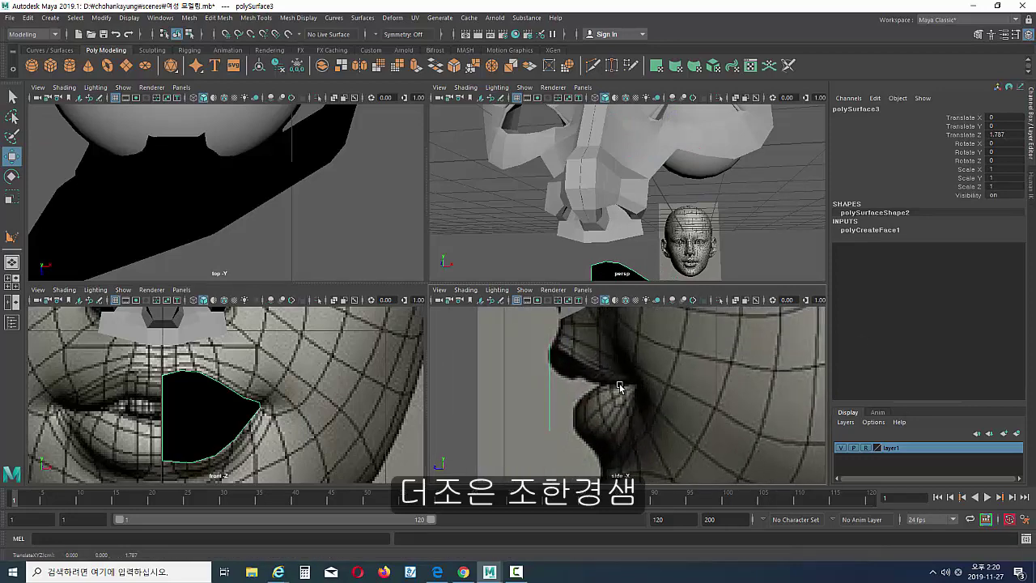
middle_drag(619, 386, 619, 386)
scroll(642, 372, down, 5)
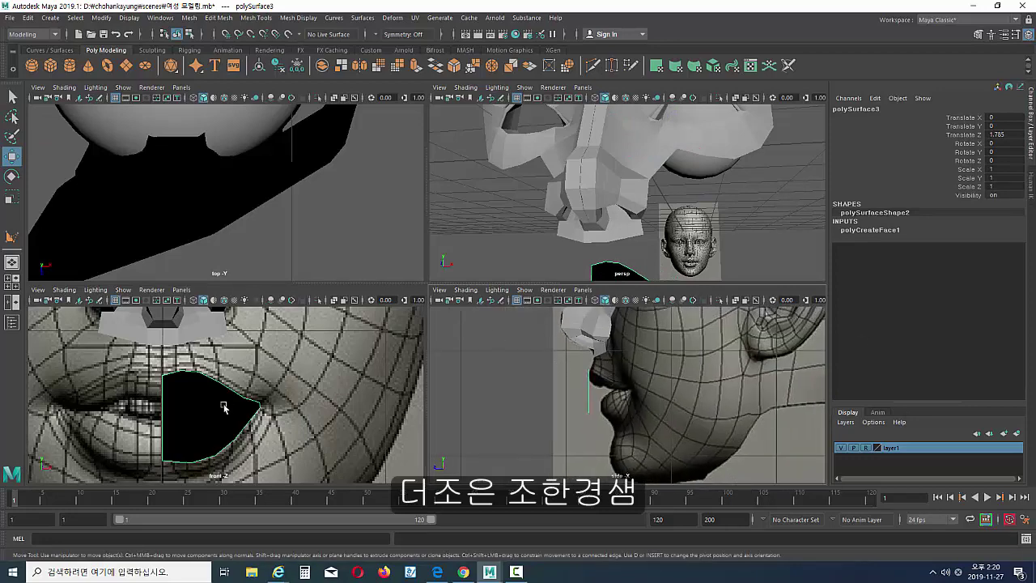
- Move the two mouth-corner vertices of the lip polygon back to the corner of the mouth in the side view
right_drag(223, 406, 186, 404)
drag(257, 413, 257, 414)
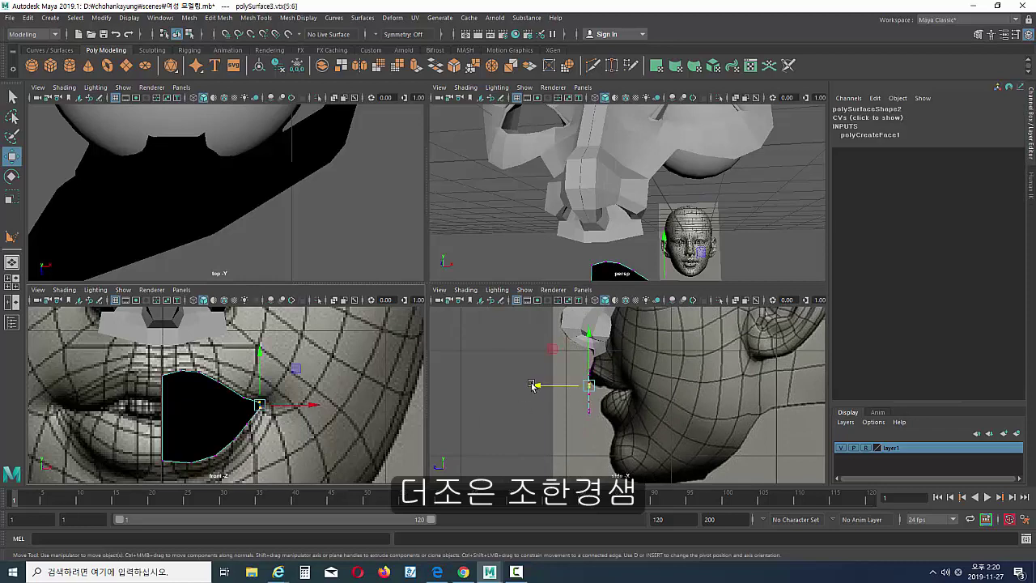
drag(532, 386, 572, 393)
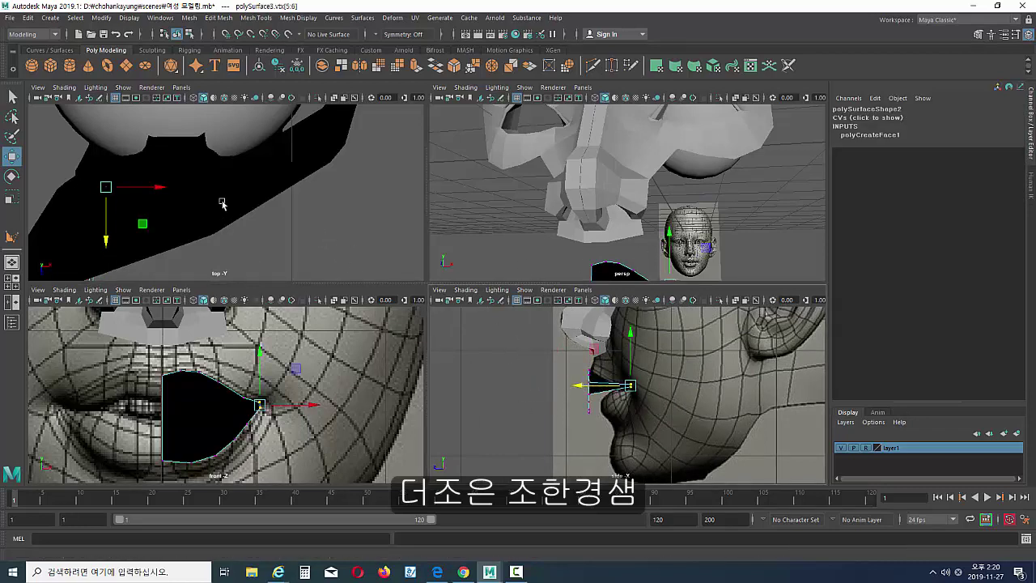
- Display the top view in wireframe and move the lip vertices next to the mouth corner back to start the lip curvature
scroll(243, 227, down, 5)
key(4)
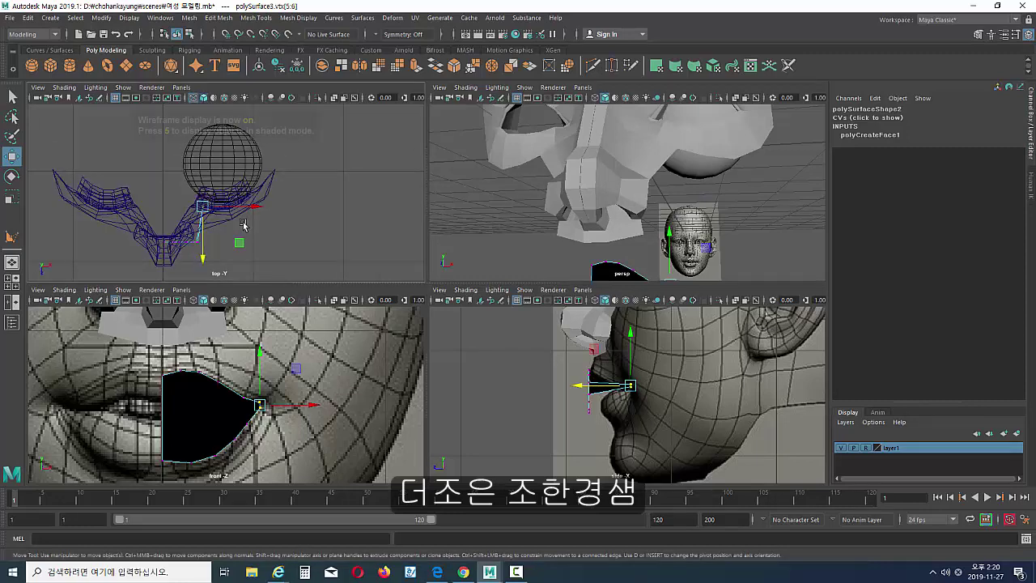
scroll(251, 239, up, 3)
key(space)
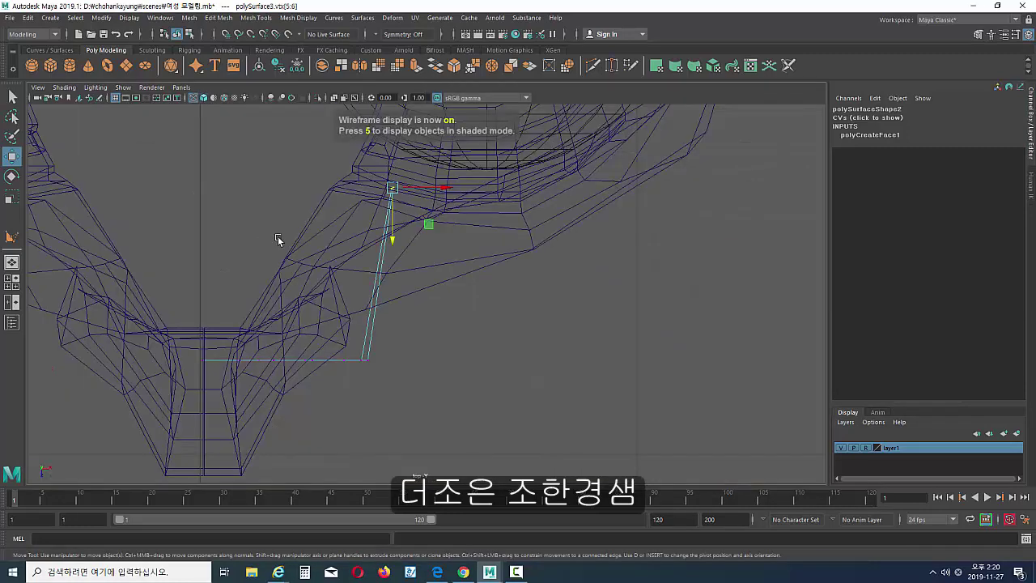
alt+middle_drag(278, 238, 285, 250)
click(400, 253)
drag(415, 324, 373, 383)
drag(422, 284, 370, 358)
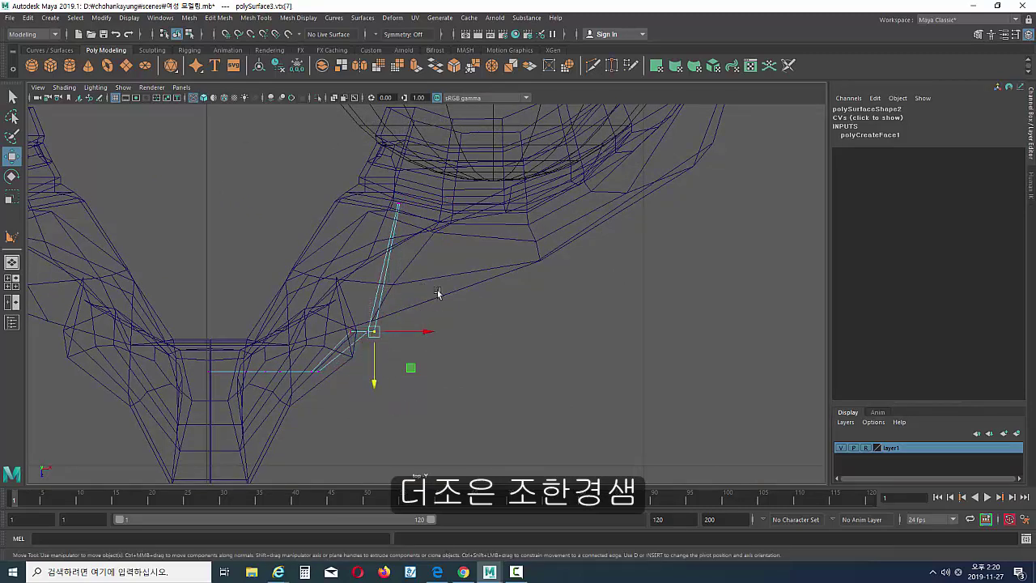
- Adjust the depth of the remaining lip vertex pairs in the top view to form a smooth curve from centre to mouth corner
drag(438, 288, 354, 344)
drag(372, 378, 371, 355)
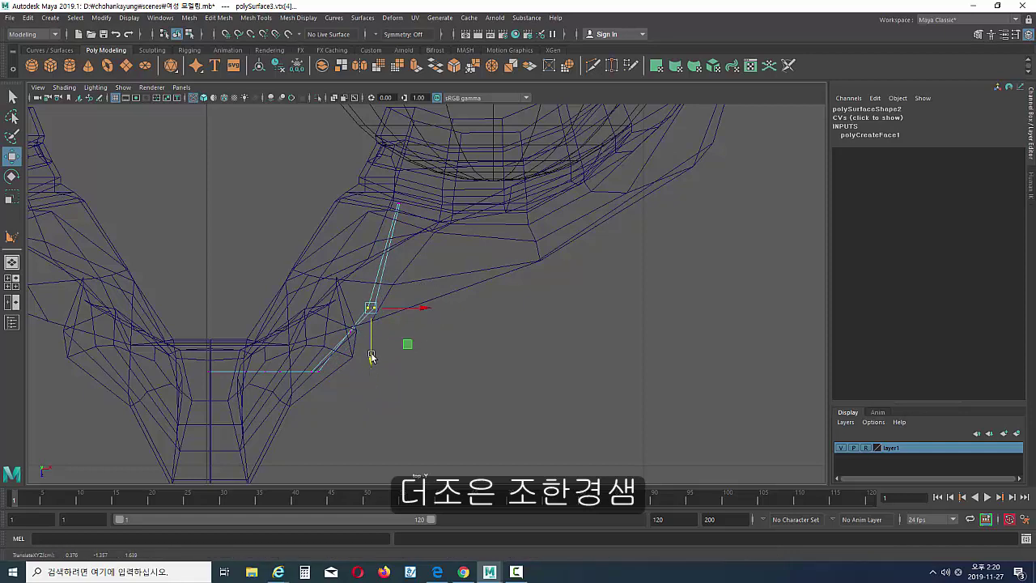
drag(297, 343, 319, 408)
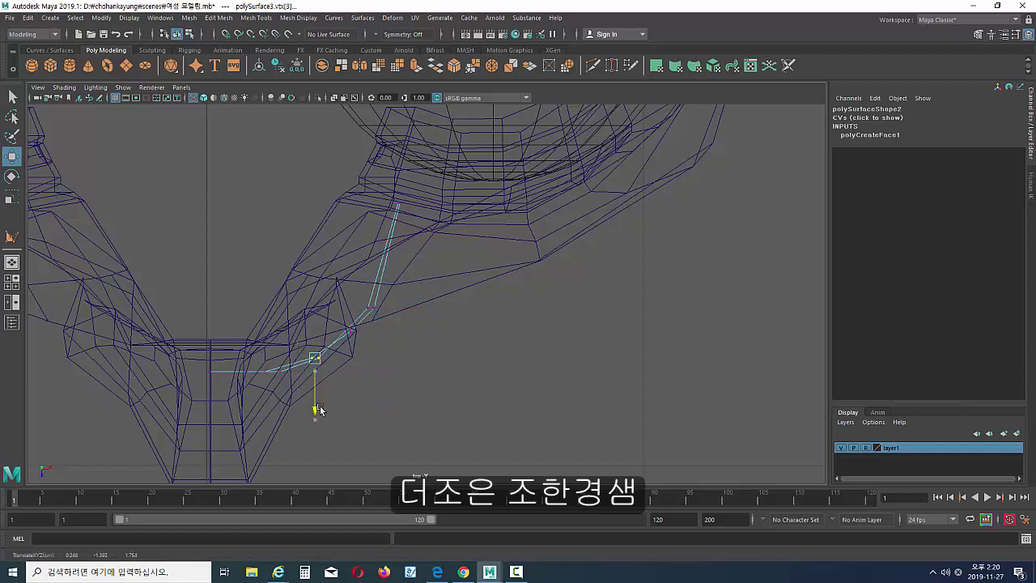
drag(261, 290, 329, 386)
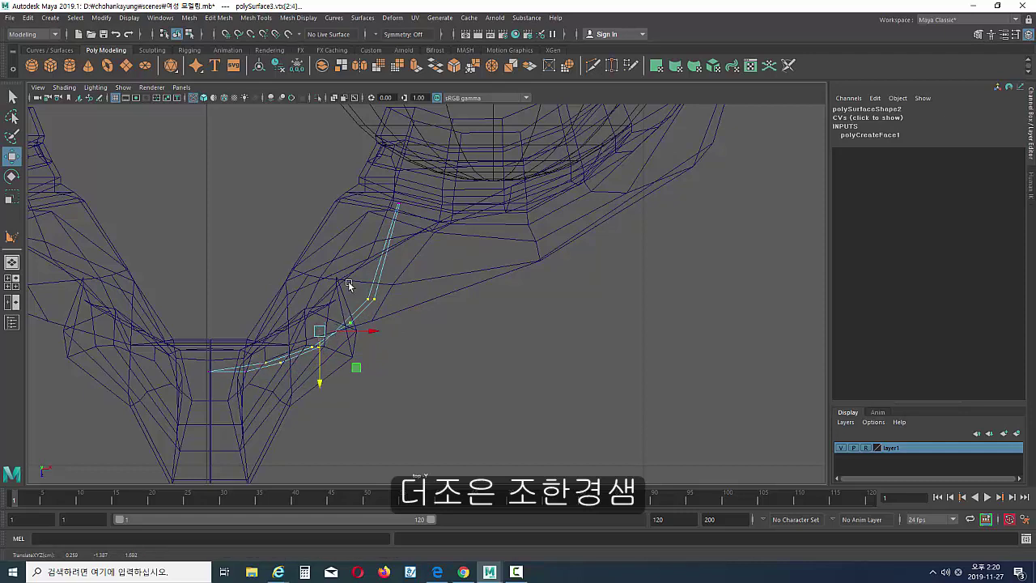
drag(349, 284, 369, 338)
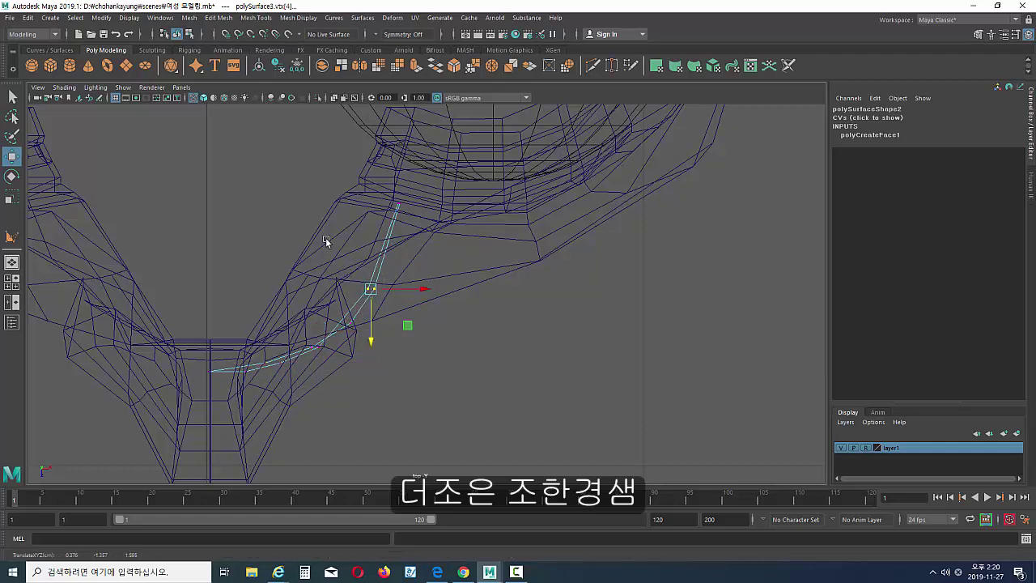
click(394, 251)
- Move the lower-lip vertices back in the side view to match the lower lip of the reference profile
key(space)
click(613, 395)
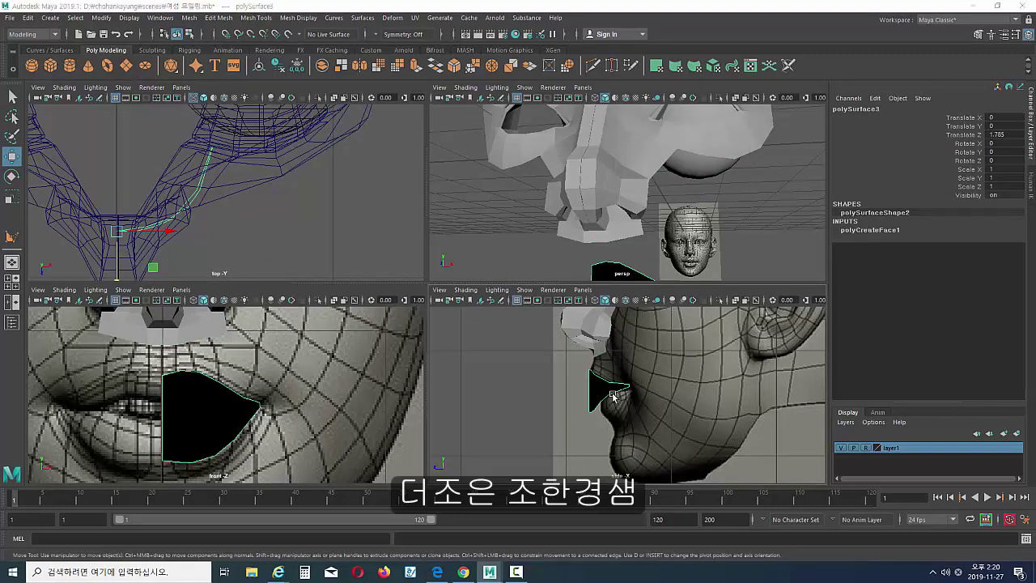
key(space)
ctrl+alt+drag(300, 228, 485, 343)
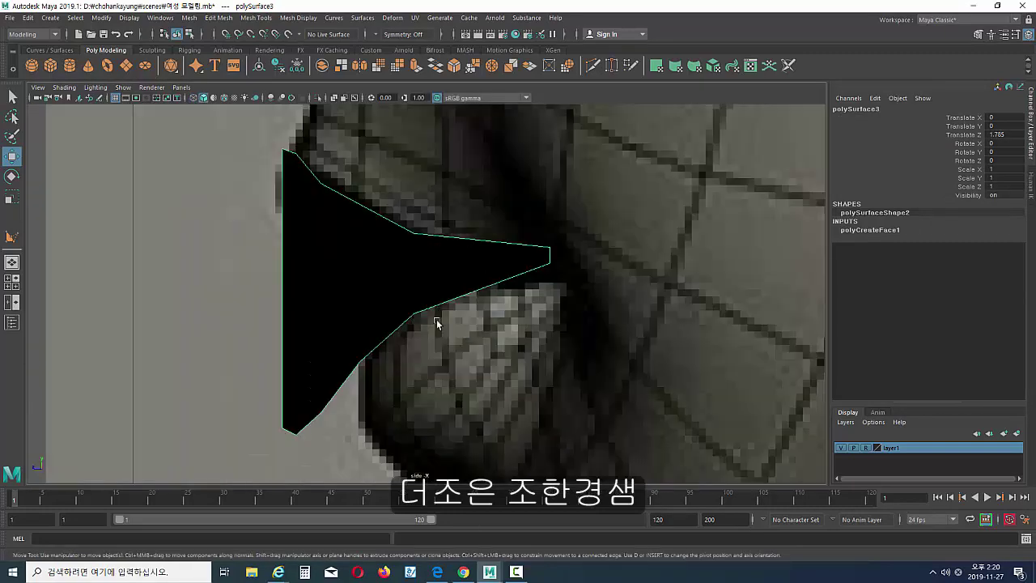
right_drag(403, 316, 356, 316)
drag(192, 326, 347, 470)
shift+drag(351, 297, 458, 403)
drag(300, 375, 535, 400)
- Reverse the normals of the lip polygon
key(space)
alt+middle_drag(535, 400, 536, 241)
alt+drag(536, 242, 464, 238)
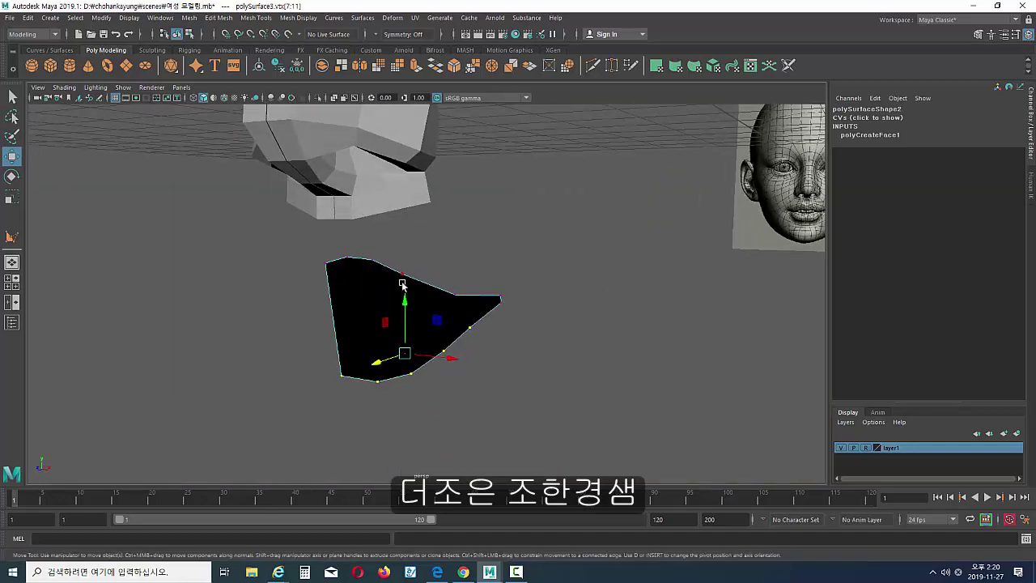
right_drag(404, 288, 447, 257)
alt+drag(424, 327, 371, 344)
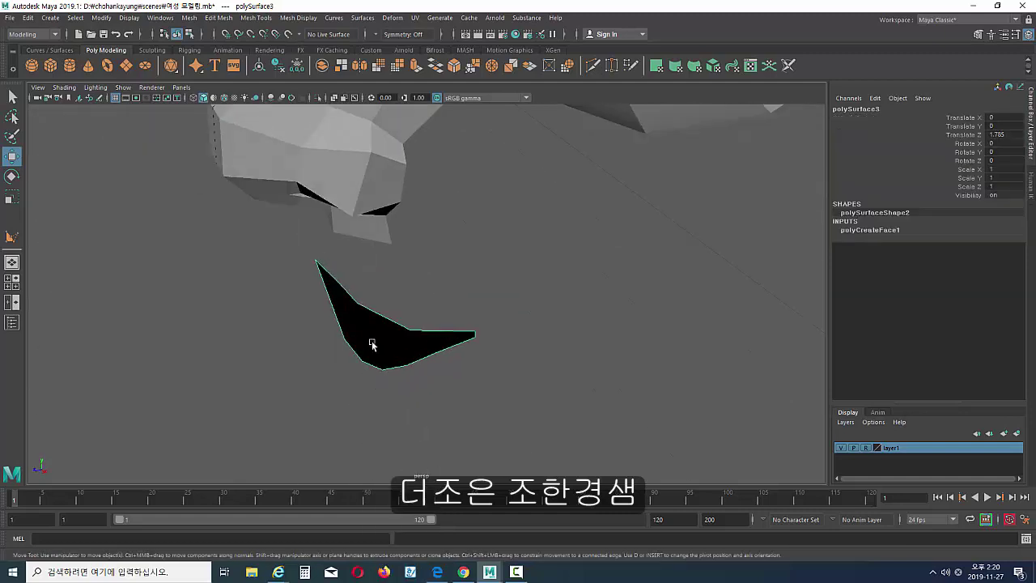
click(298, 18)
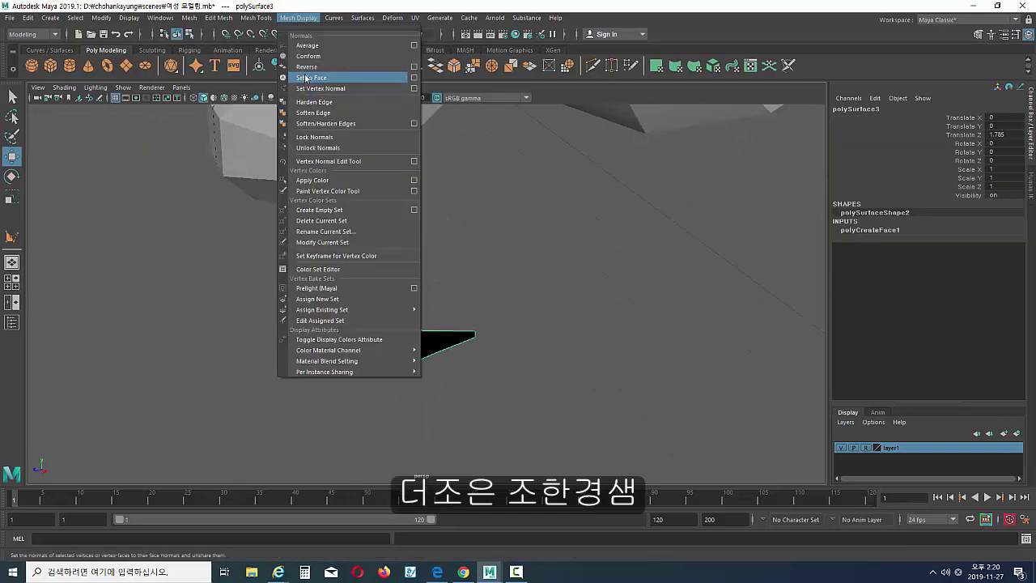
click(305, 70)
click(479, 243)
click(401, 354)
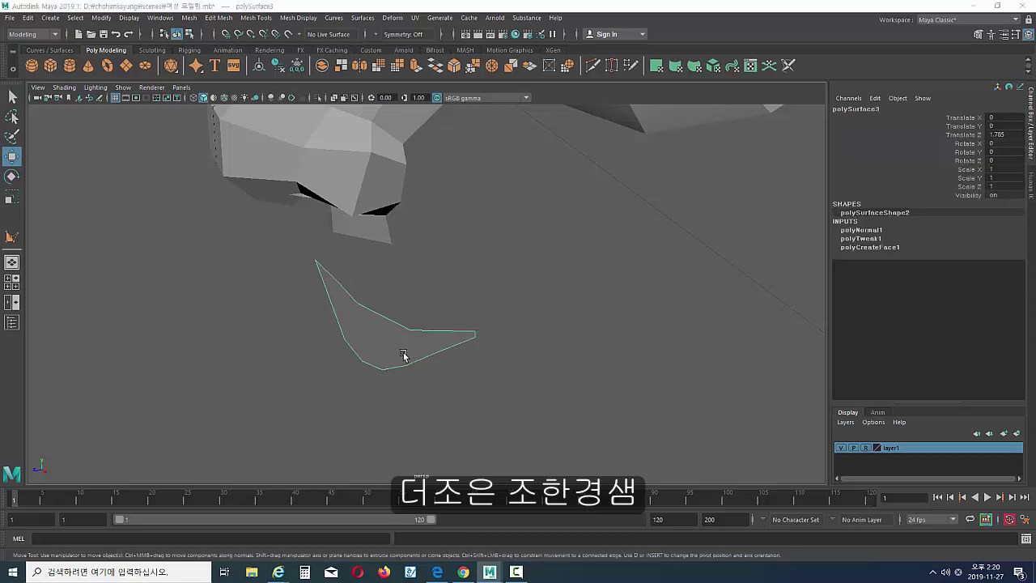
- Adjust the depth of two lower-lip vertices in the wireframe top view to smooth the lower lip's curve
key(space)
drag(404, 354, 404, 344)
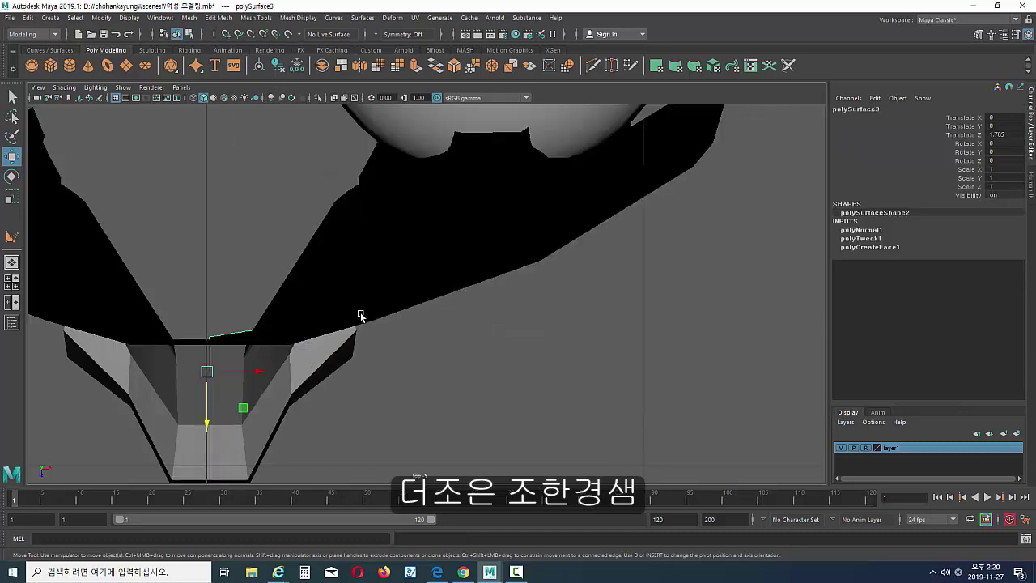
key(4)
drag(305, 327, 325, 364)
shift+drag(358, 280, 379, 306)
shift+drag(317, 335, 237, 384)
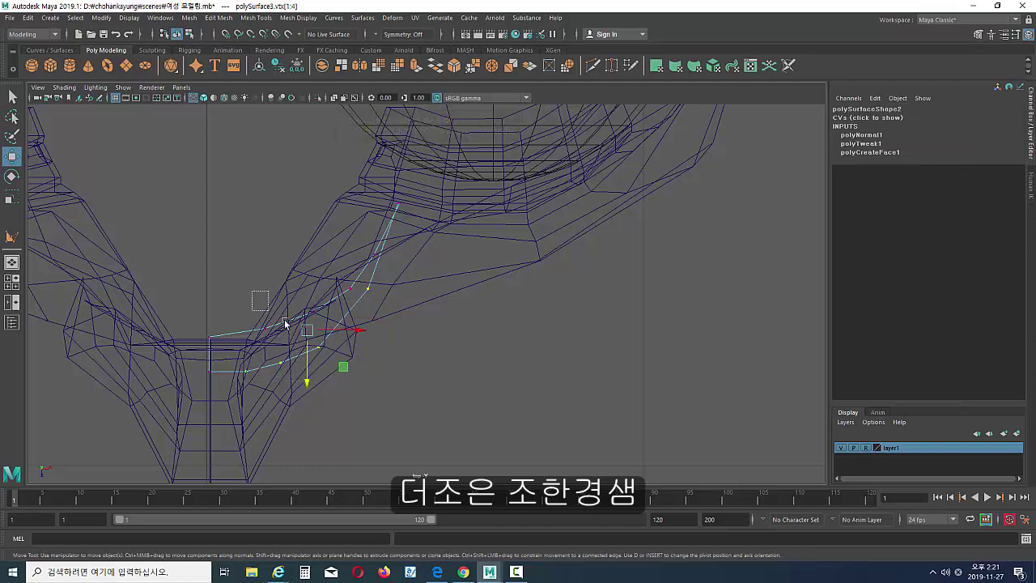
drag(284, 320, 321, 335)
drag(290, 367, 290, 373)
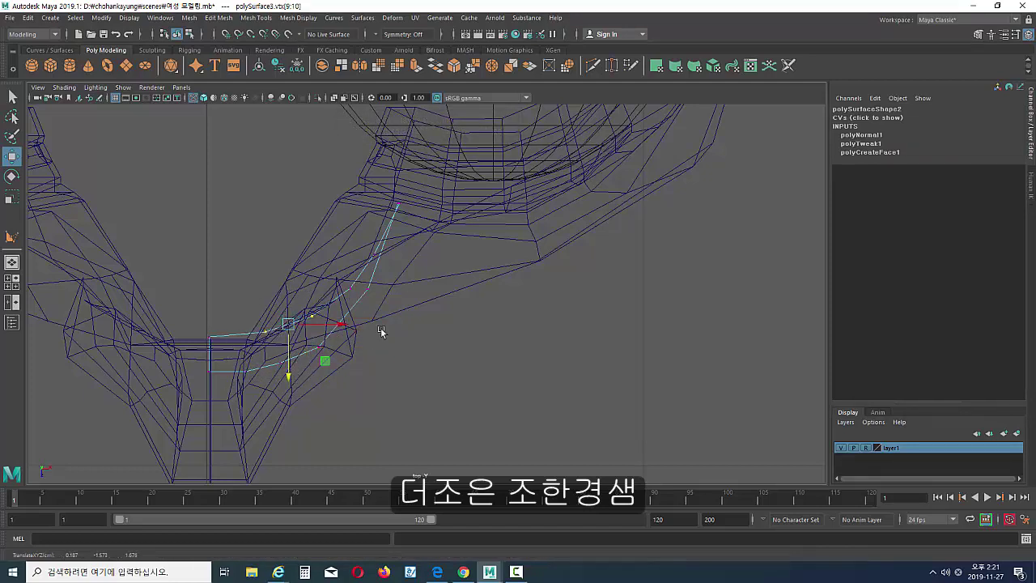
click(508, 348)
- Pick the lower mouth-corner vertex in the front view and fine-tune its position in the top view
key(space)
drag(280, 289, 303, 210)
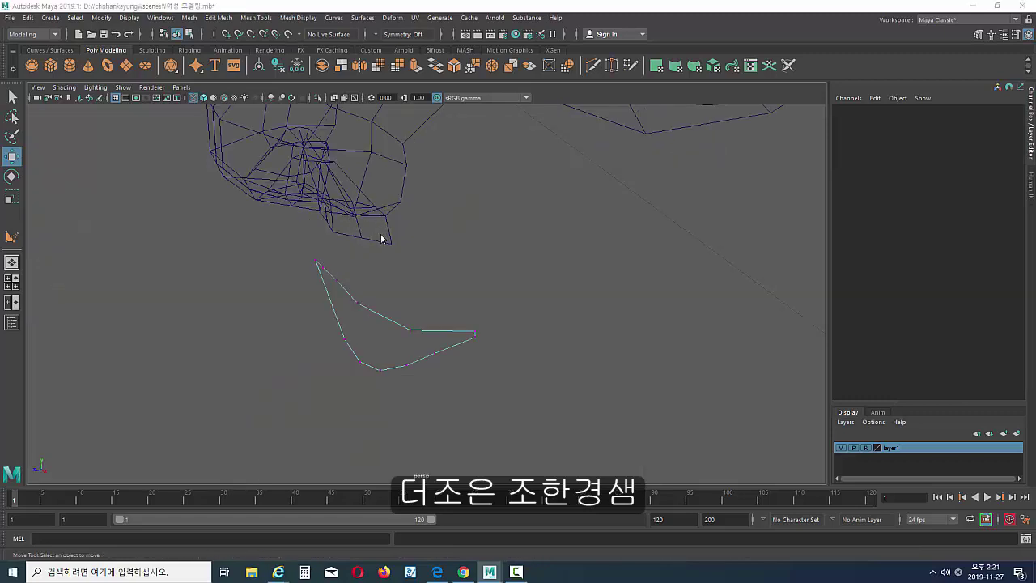
key(space)
drag(380, 253, 374, 269)
click(494, 316)
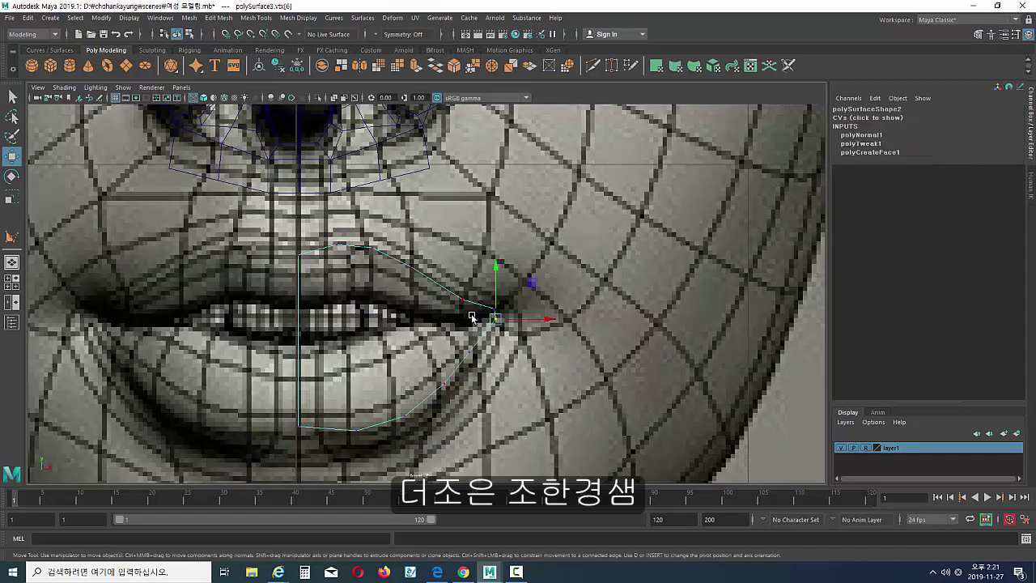
key(space)
drag(418, 306, 368, 306)
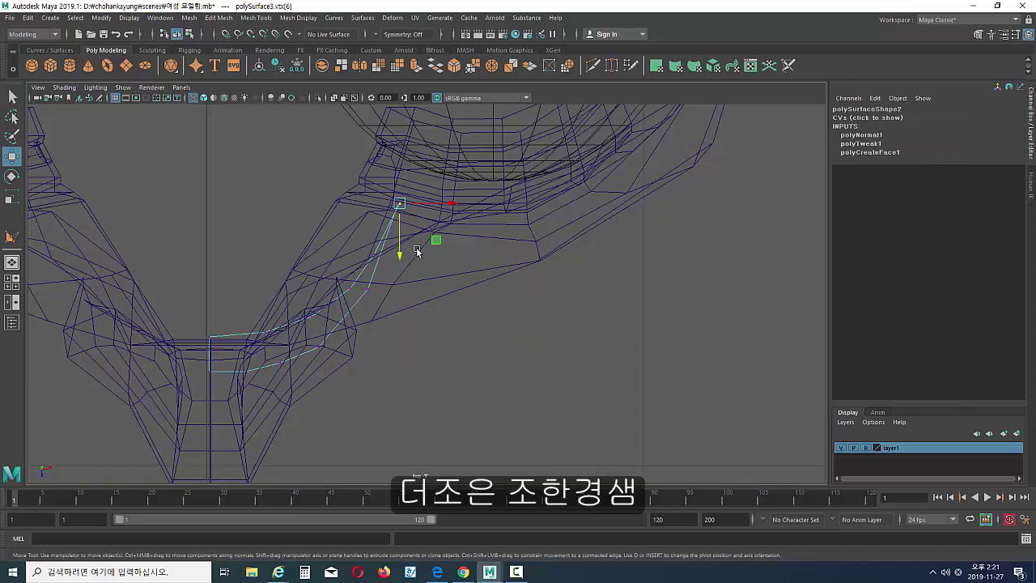
ctrl+alt+drag(359, 183, 421, 217)
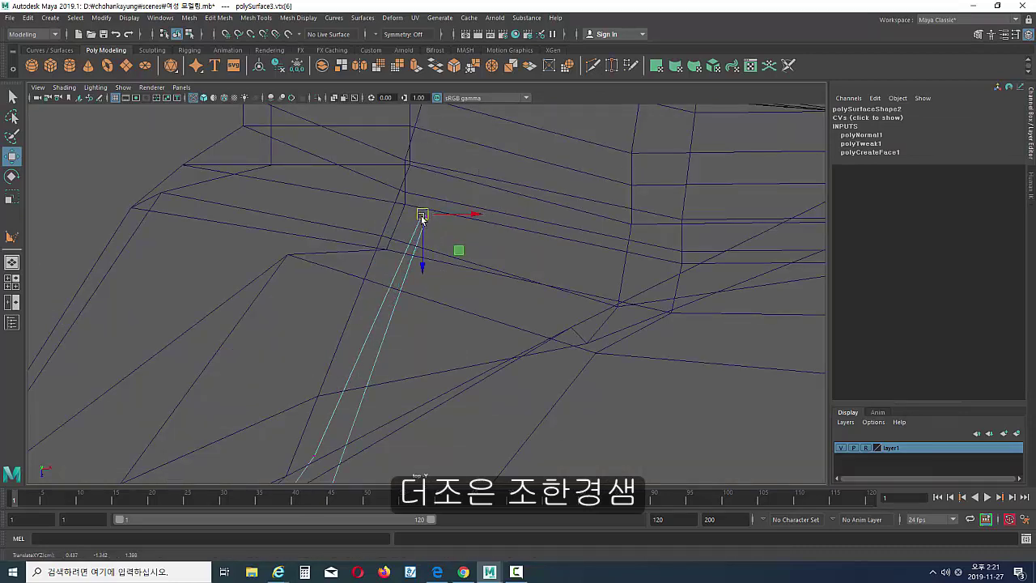
key(space)
drag(418, 280, 413, 261)
- Reposition the upper-lip vertex beside the mouth corner in the perspective view to refine the upper lip's curve
alt+drag(474, 301, 429, 276)
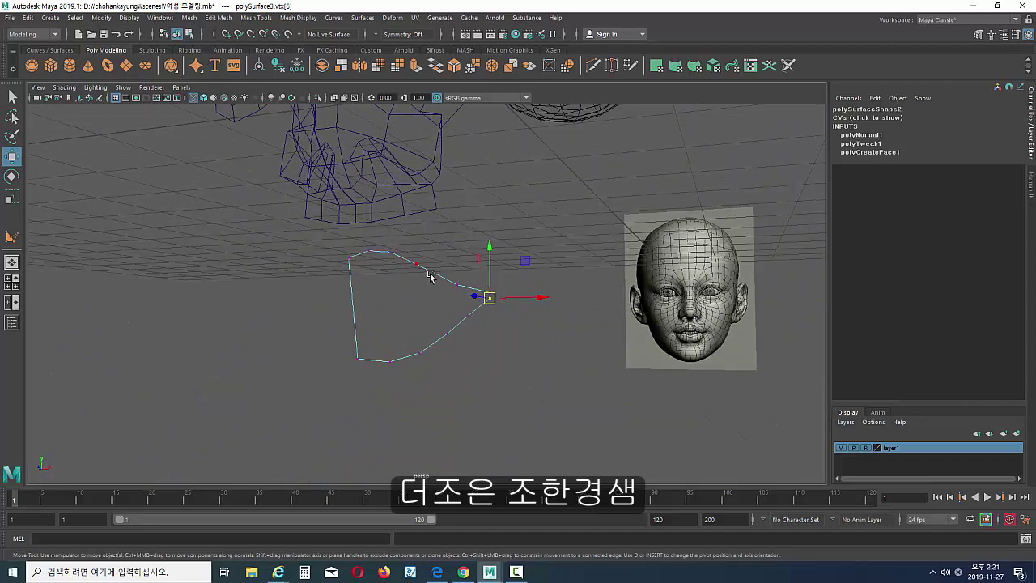
right_drag(430, 276, 430, 244)
alt+drag(432, 289, 414, 351)
click(437, 331)
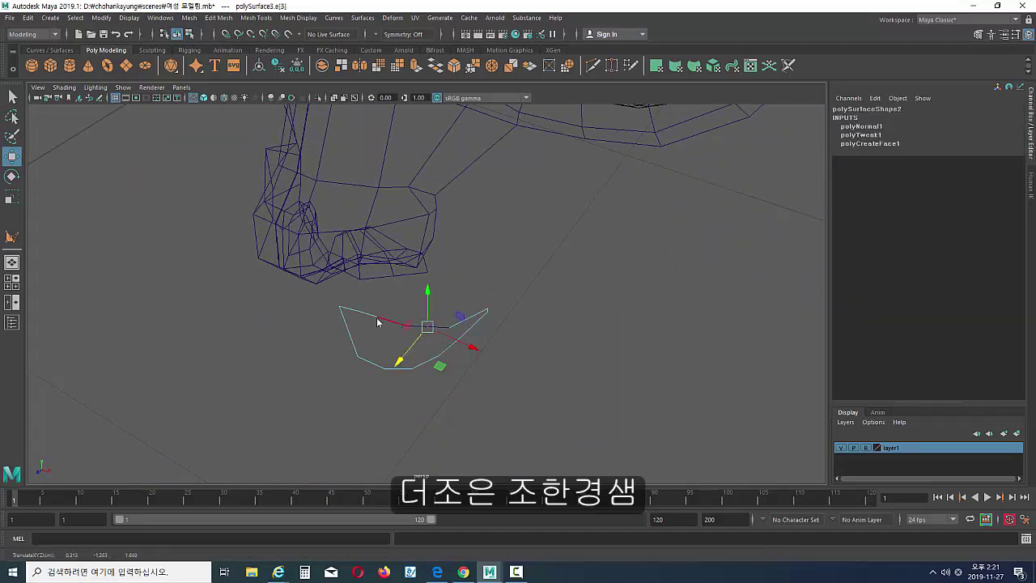
right_drag(482, 286, 455, 285)
drag(452, 300, 399, 308)
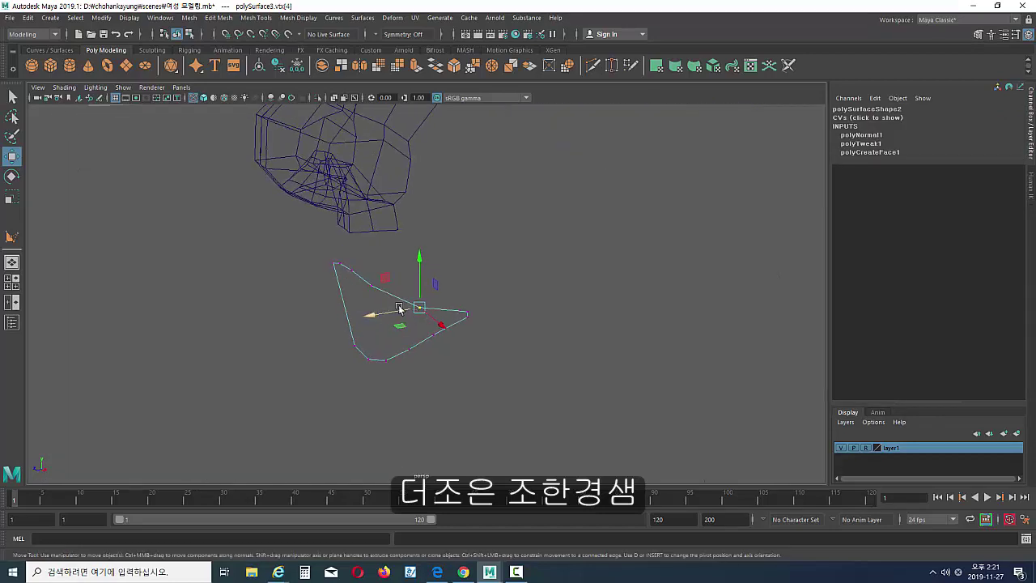
- Adjust the depth of the upper-lip vertices nearest the centre line to smooth the curve
click(334, 264)
shift+click(350, 267)
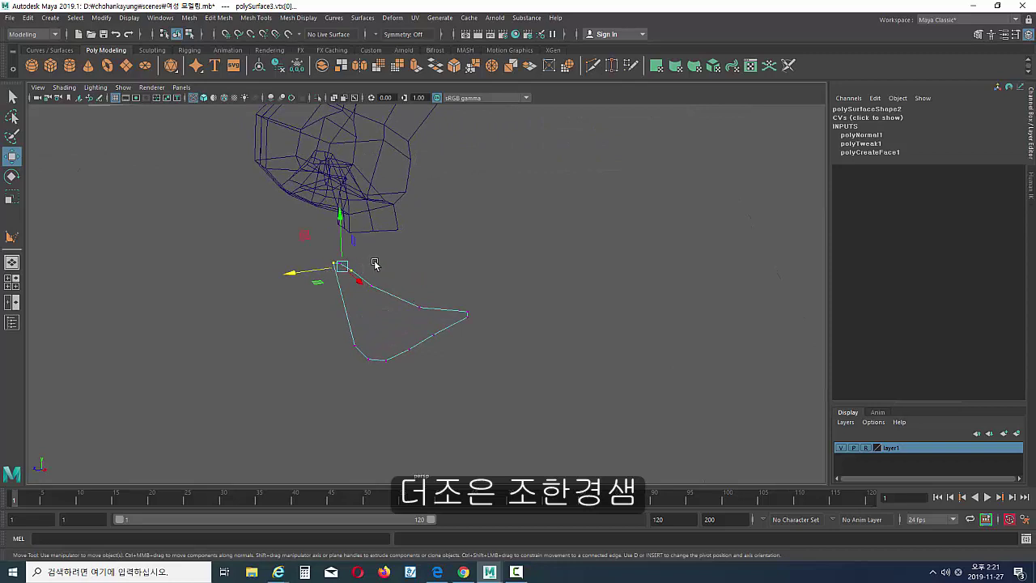
key(ctrl+z)
shift+drag(364, 249, 308, 278)
click(354, 268)
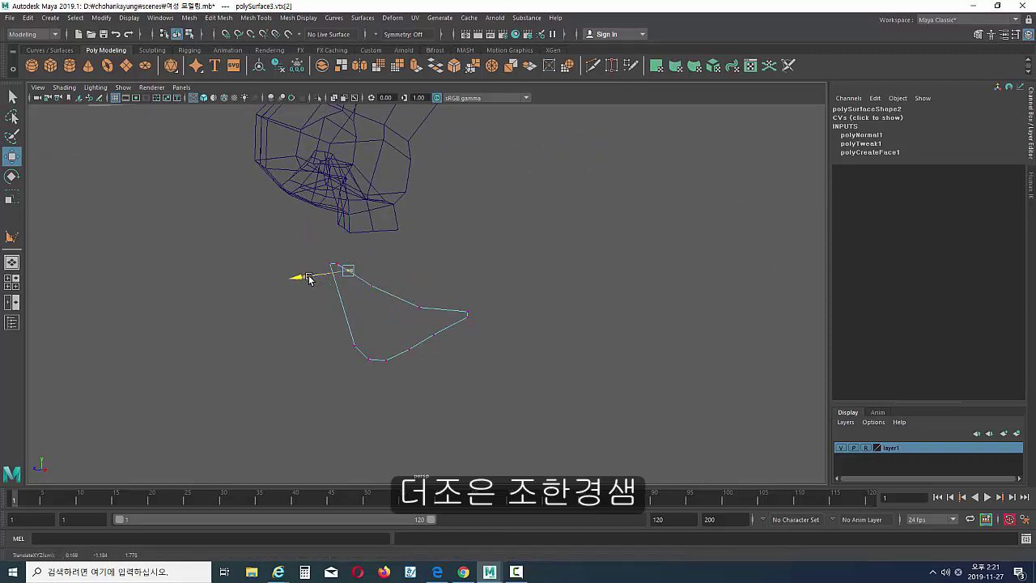
- Extrude the lip outline's edges, except the straight centre edge, and scale them outward to form a surrounding strip of faces
right_drag(375, 332, 382, 270)
drag(524, 270, 269, 401)
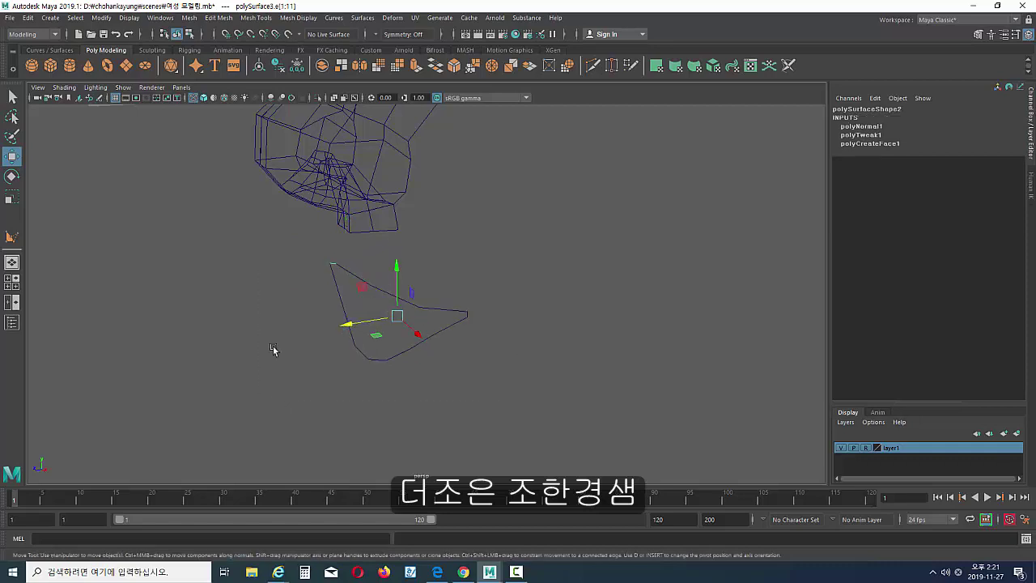
drag(309, 258, 540, 437)
alt+drag(298, 330, 335, 331)
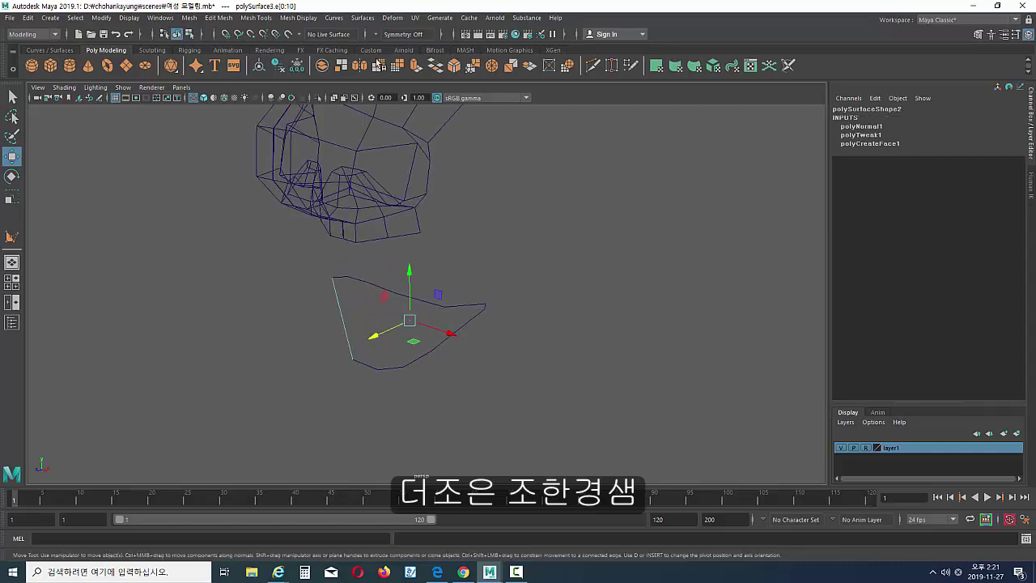
click(417, 67)
key(r)
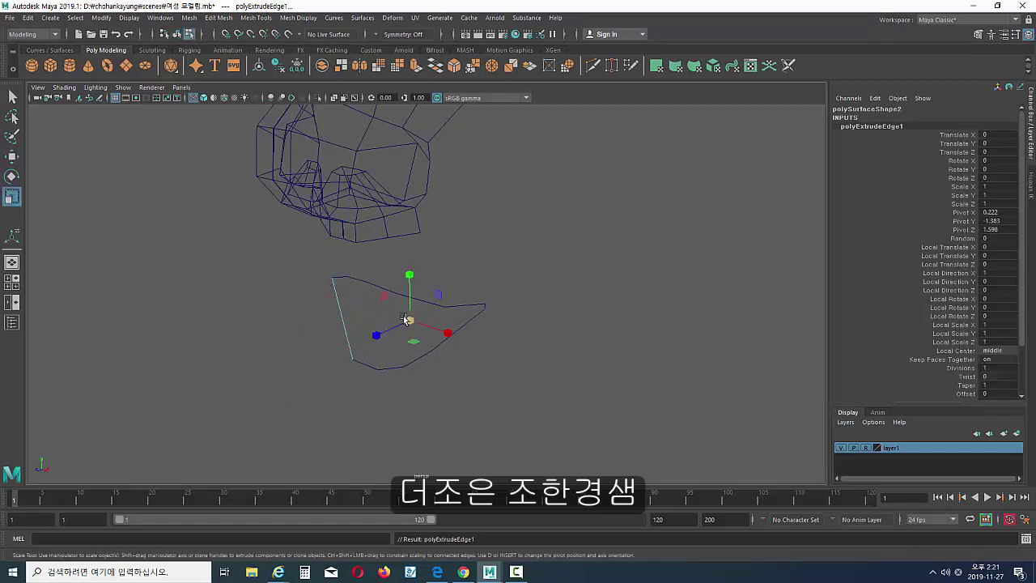
drag(410, 321, 440, 319)
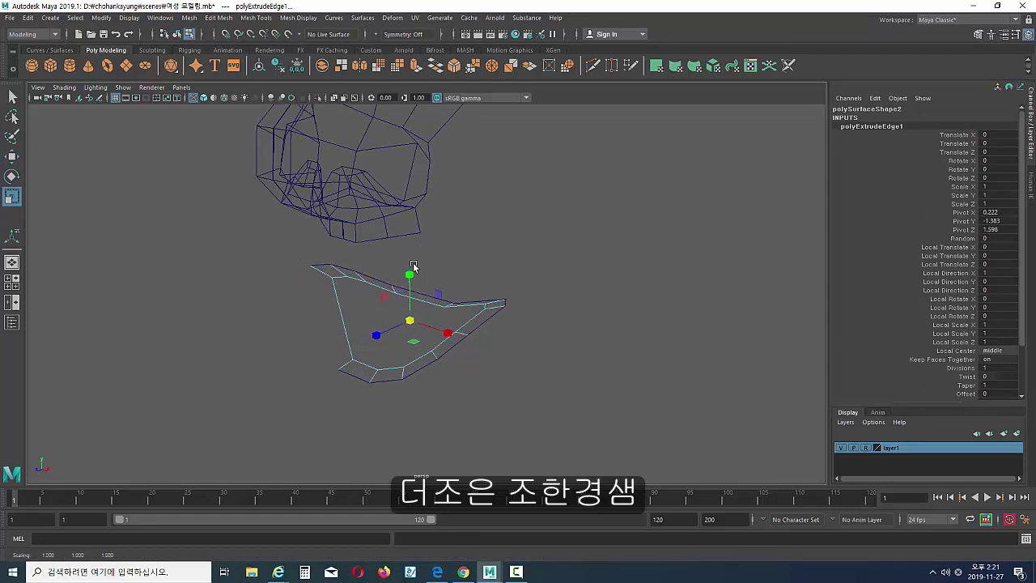
drag(414, 265, 420, 300)
- In the front view, snap the extruded upper-lip vertices to the matching vertices along the nose mesh's lower edge
key(space)
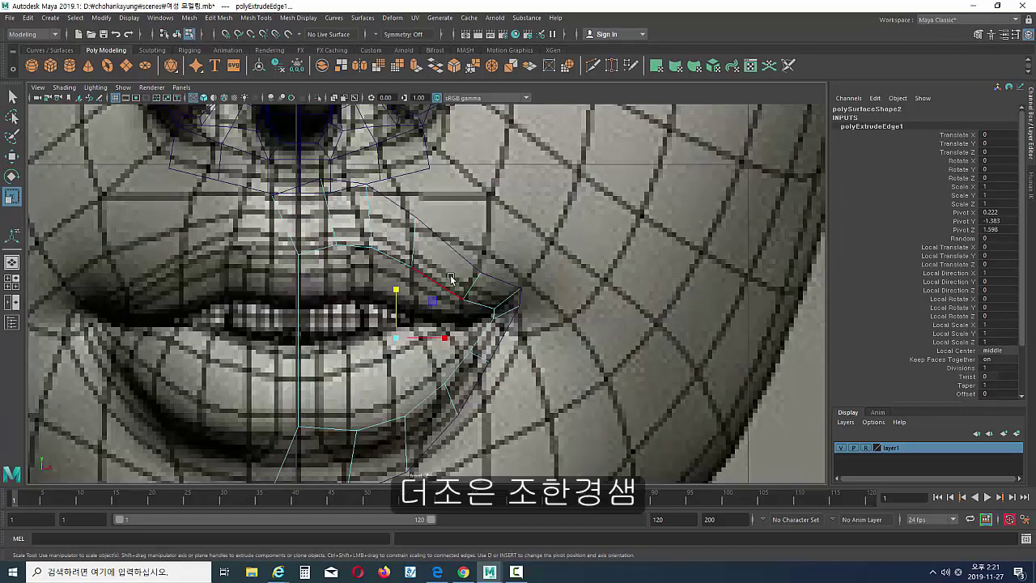
alt+middle_drag(409, 269, 409, 300)
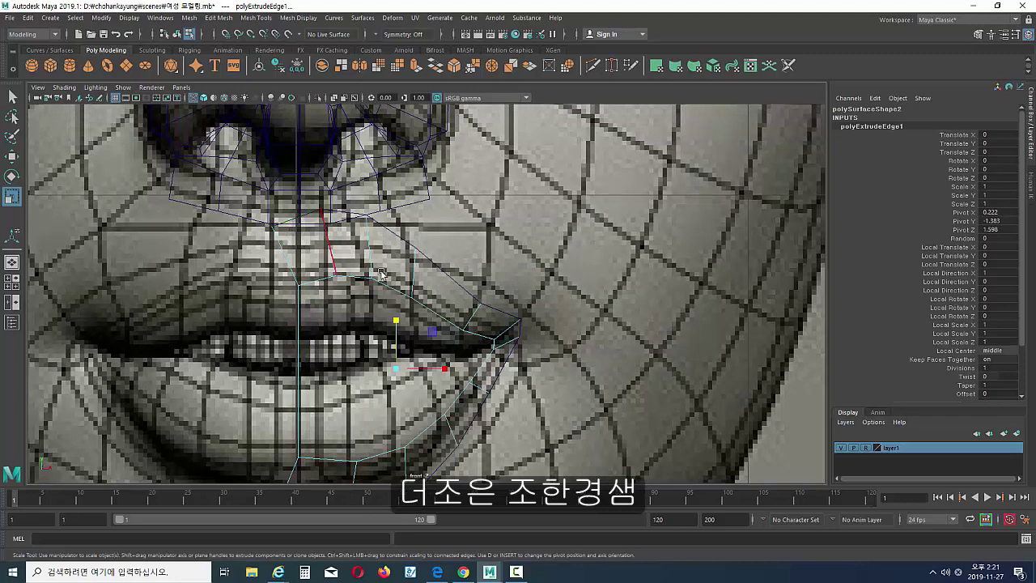
right_drag(372, 275, 320, 272)
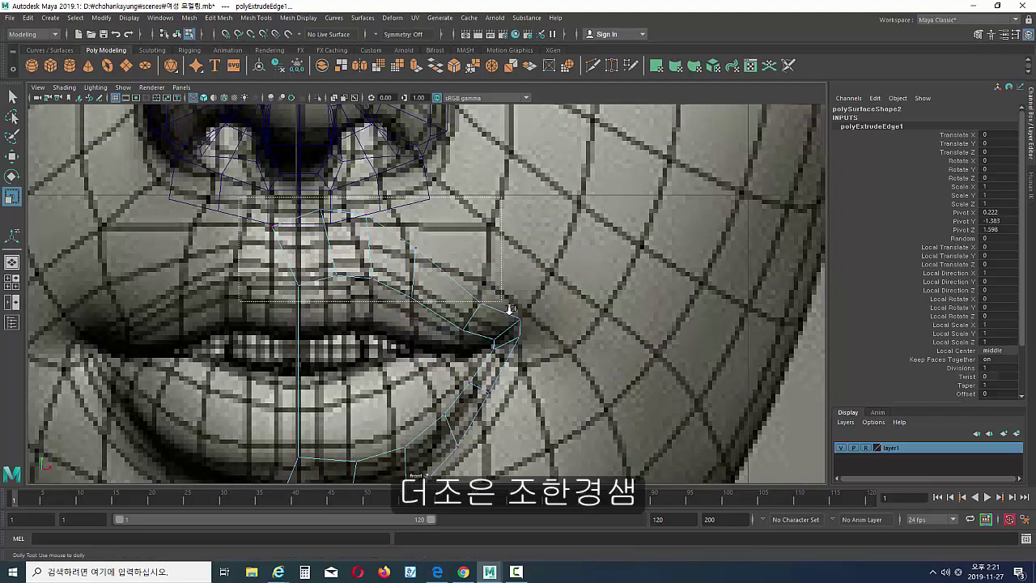
scroll(358, 261, up, 5)
alt+middle_drag(357, 260, 449, 345)
drag(218, 286, 220, 285)
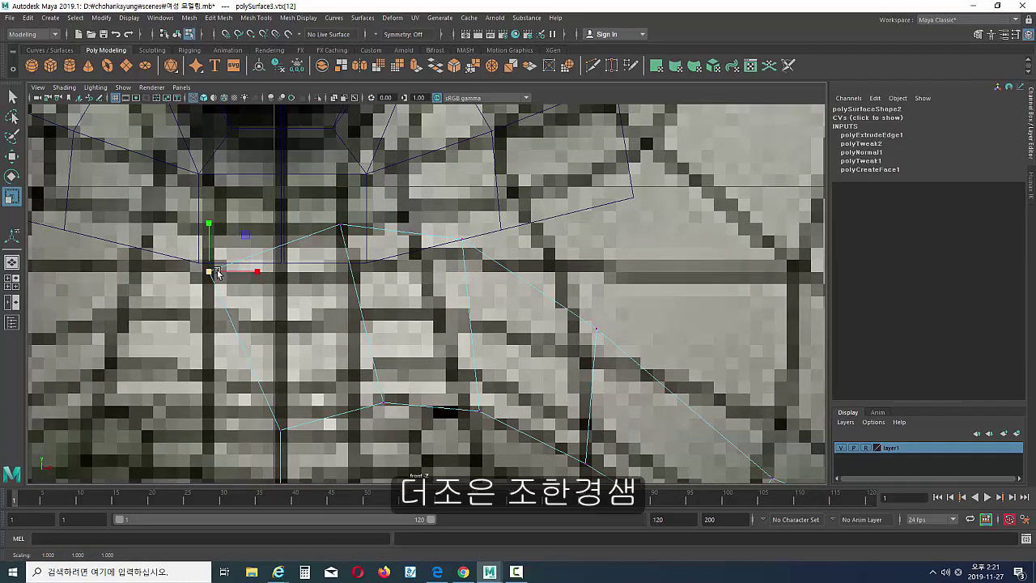
key(w)
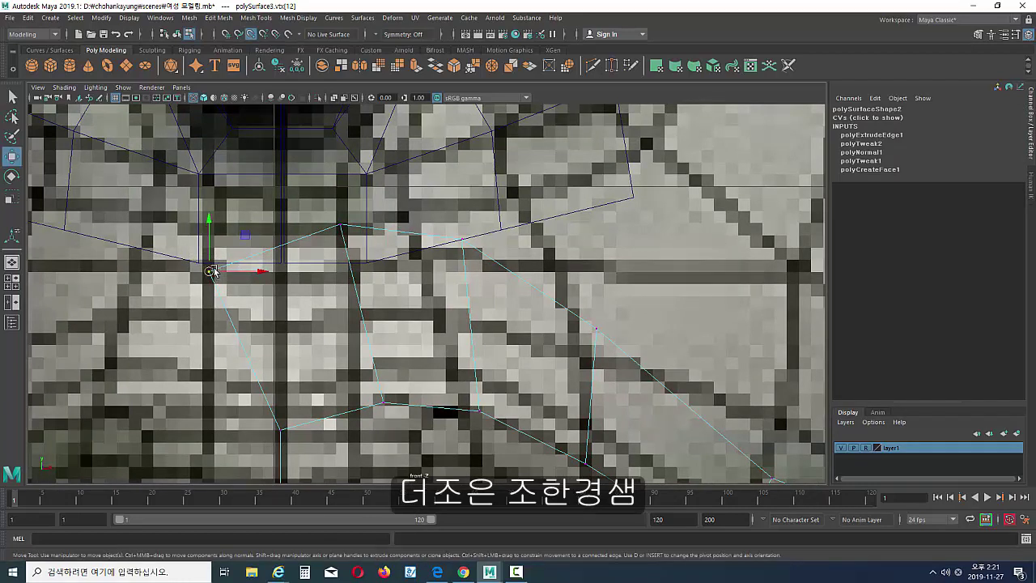
drag(212, 271, 363, 241)
key(v)
click(459, 238)
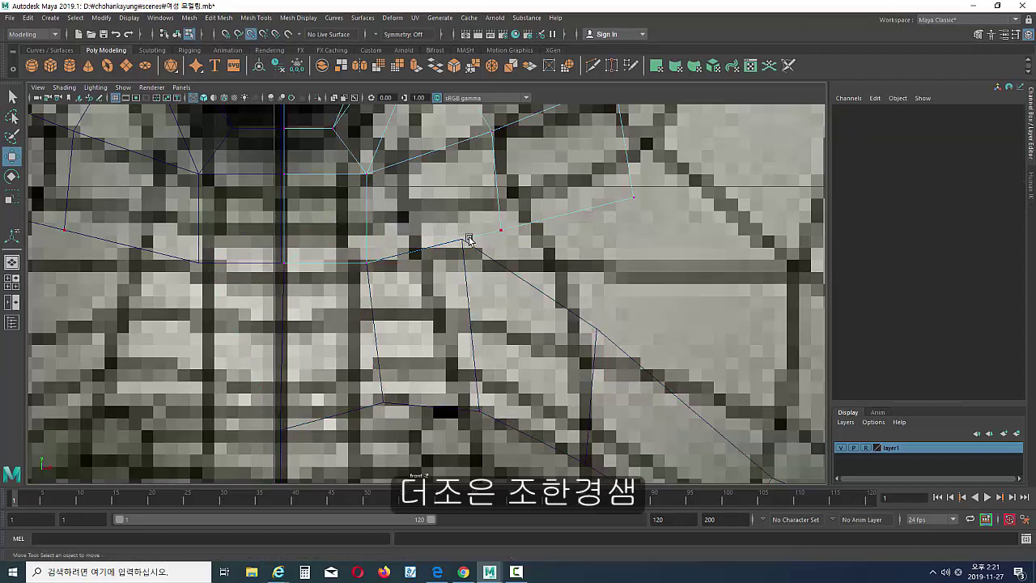
key(ctrl+z)
drag(471, 253, 630, 358)
drag(598, 329, 636, 250)
- Move the outer upper-lip vertex and the two outer mouth-corner vertices outward to match the front reference
alt+middle_drag(620, 342, 332, 188)
drag(434, 237, 514, 161)
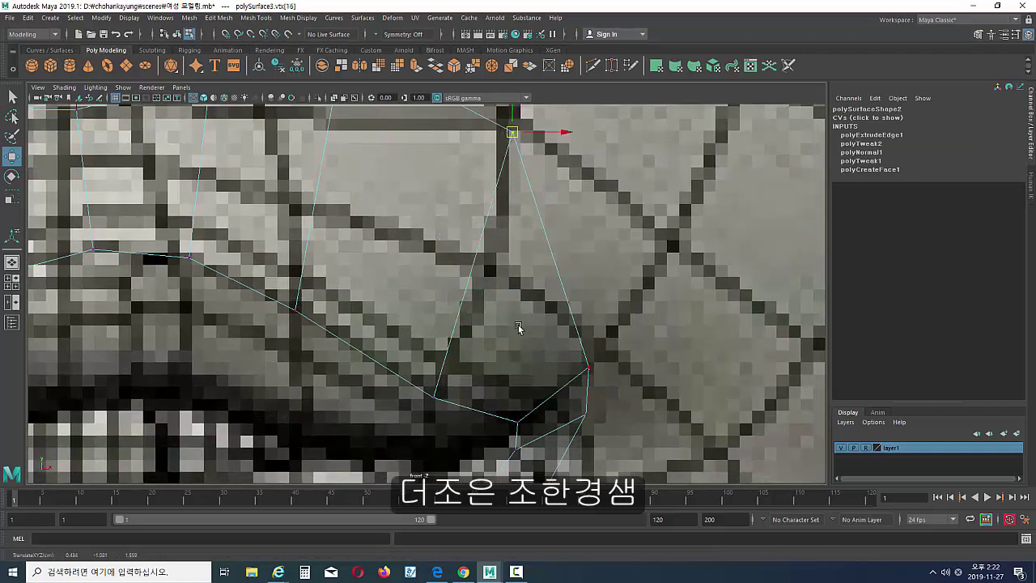
drag(529, 335, 663, 435)
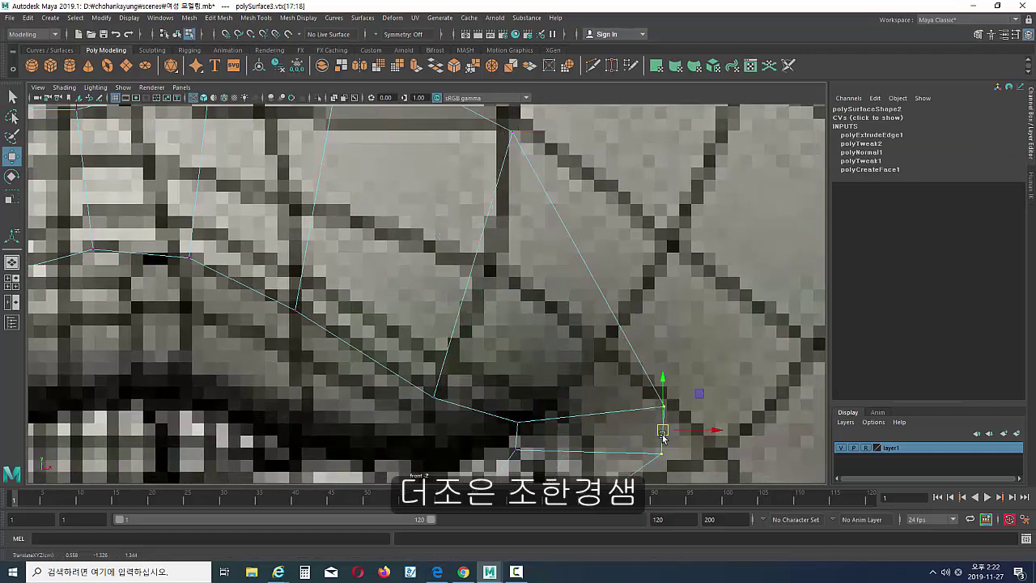
- Reposition the outer lower-lip vertices between the mouth corner and the chin side along the front reference's wireframe lines
alt+middle_drag(641, 449, 662, 277)
alt+middle_drag(536, 395, 619, 292)
drag(587, 275, 628, 305)
drag(618, 290, 660, 328)
alt+middle_drag(658, 326, 688, 127)
drag(538, 194, 589, 272)
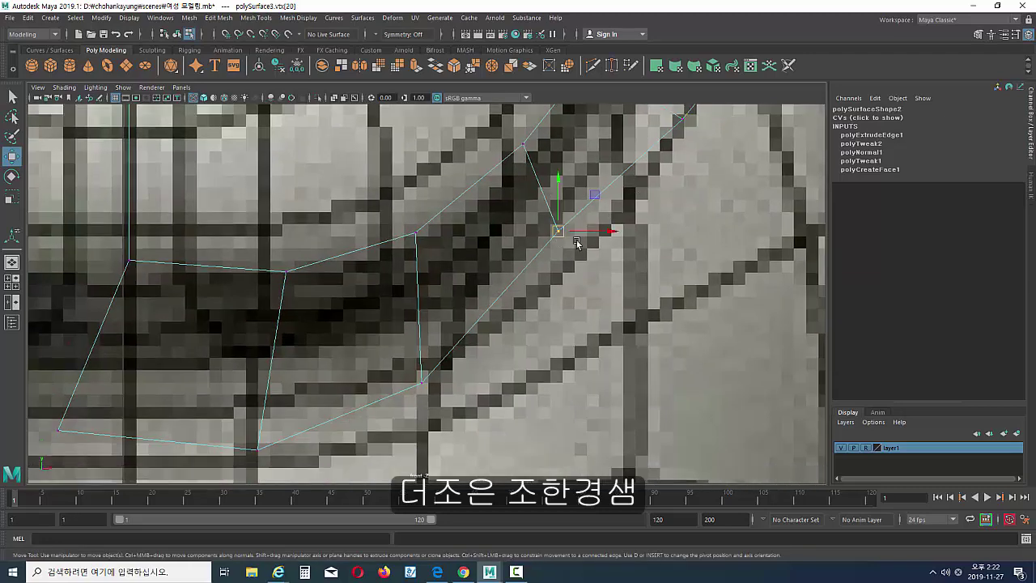
drag(560, 232, 602, 246)
drag(369, 356, 445, 371)
alt+middle_drag(352, 401, 411, 328)
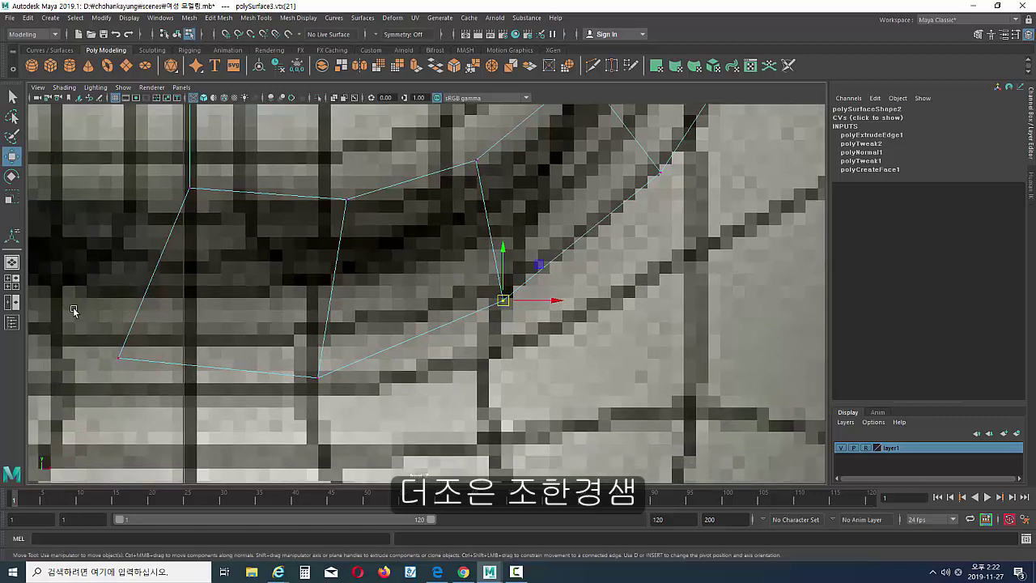
- Raise the two bottom lower-lip vertices nearest the middle and place the innermost one on the centre line
drag(91, 319, 416, 412)
drag(257, 371, 332, 372)
drag(435, 358, 353, 338)
click(195, 352)
drag(191, 310, 191, 297)
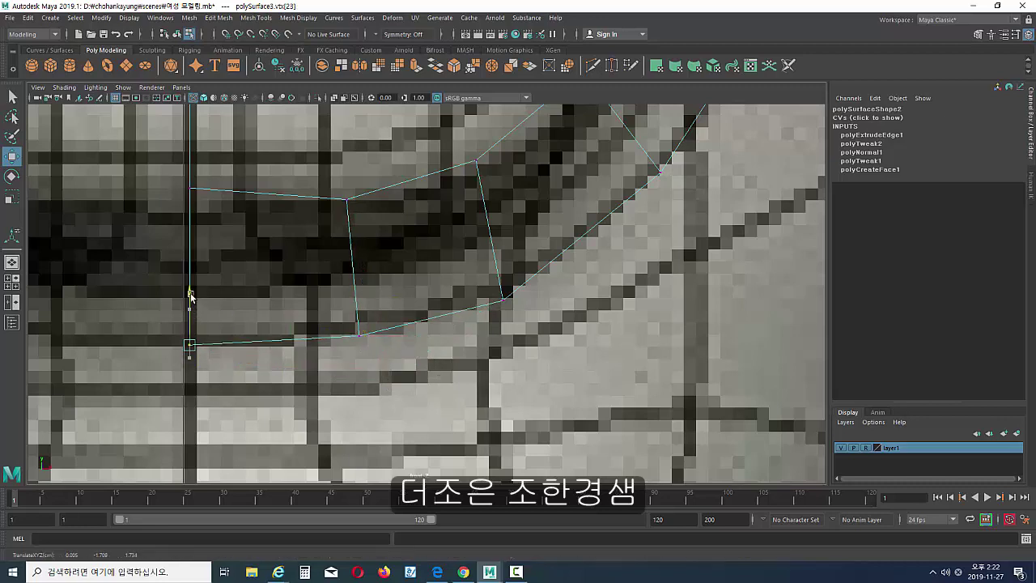
alt+middle_drag(273, 357, 272, 380)
- In the perspective view, push the three outer lower-lip vertices nearest the centre back in depth
key(space)
drag(340, 340, 360, 316)
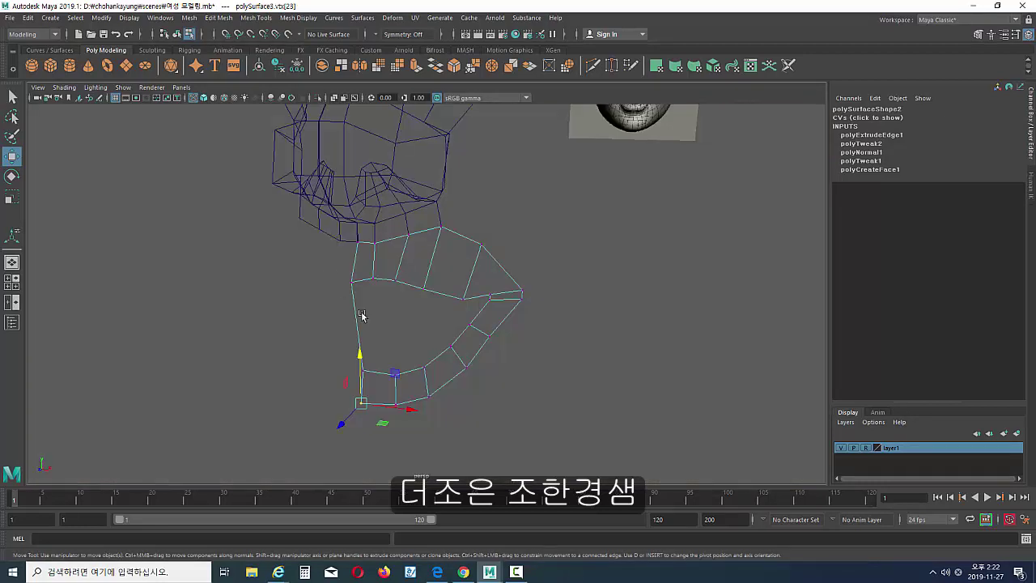
alt+drag(416, 380, 358, 372)
scroll(314, 228, up, 2)
alt+drag(297, 389, 383, 394)
drag(311, 391, 400, 369)
key(ctrl+z)
key(ctrl+z)
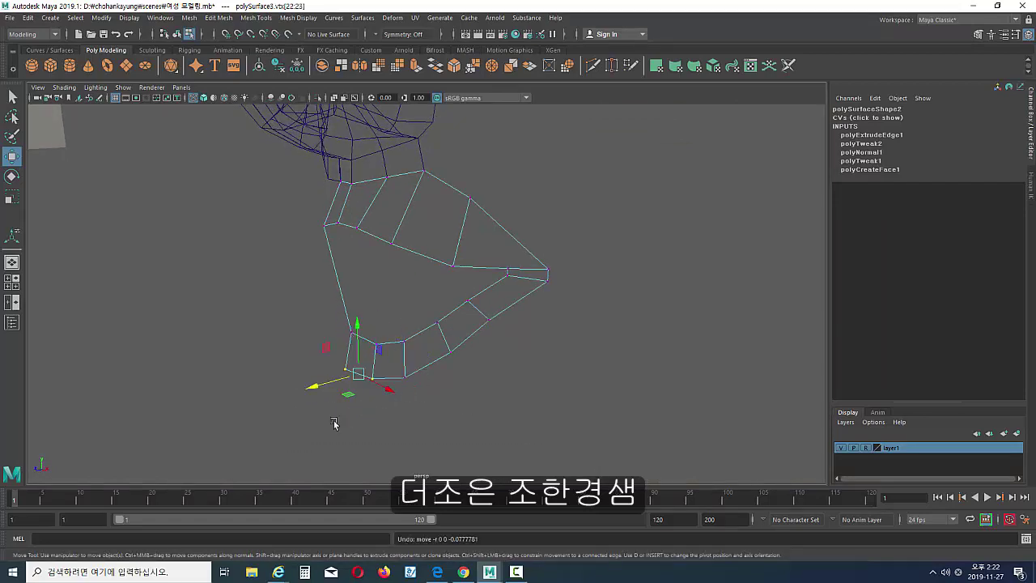
drag(312, 416, 419, 347)
drag(326, 388, 363, 387)
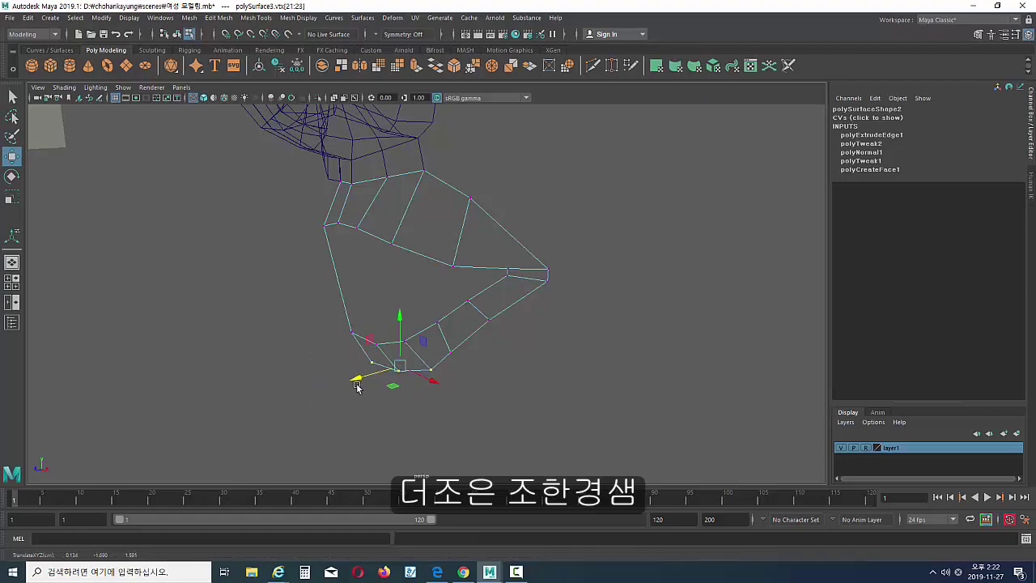
- Adjust the depth and sideways position of the two outer mouth-corner vertices
mouse_move(452, 349)
alt+mouse_down()
mouse_move(478, 331)
mouse_move(464, 356)
alt+mouse_up()
mouse_move(479, 294)
mouse_down()
mouse_move(441, 332)
mouse_move(467, 311)
mouse_up()
alt+middle_drag(468, 312, 474, 371)
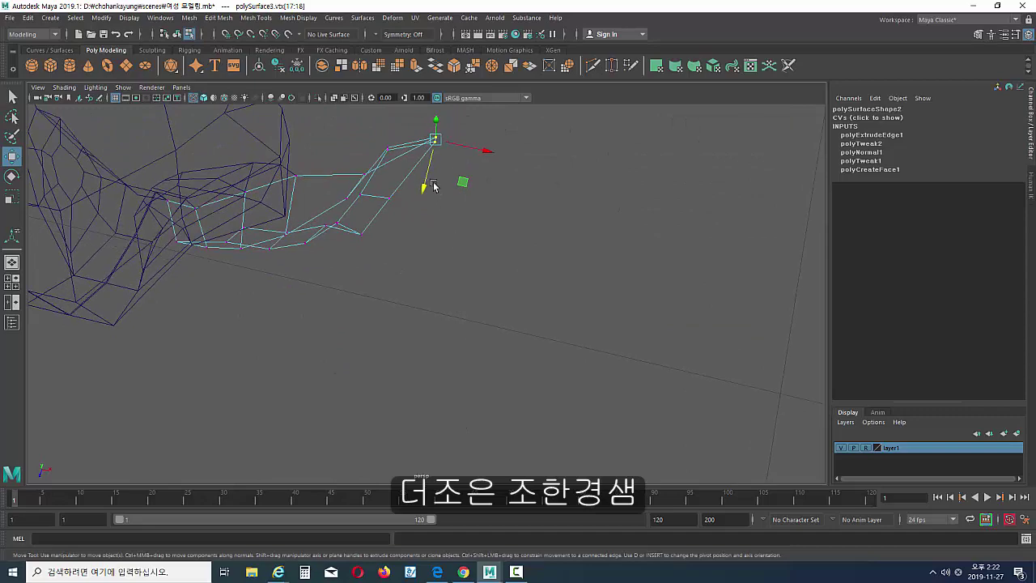
mouse_move(423, 187)
mouse_down()
mouse_move(424, 196)
mouse_move(430, 169)
mouse_up()
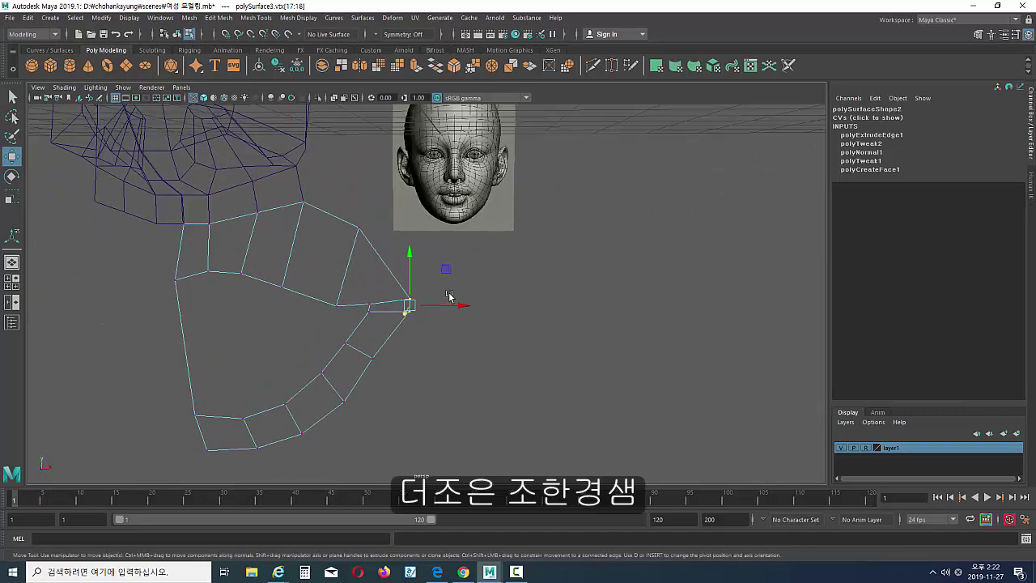
drag(456, 301, 450, 301)
click(439, 393)
- Delete the large face filling the mouth opening
alt+drag(438, 393, 358, 359)
right_drag(313, 313, 412, 276)
click(411, 277)
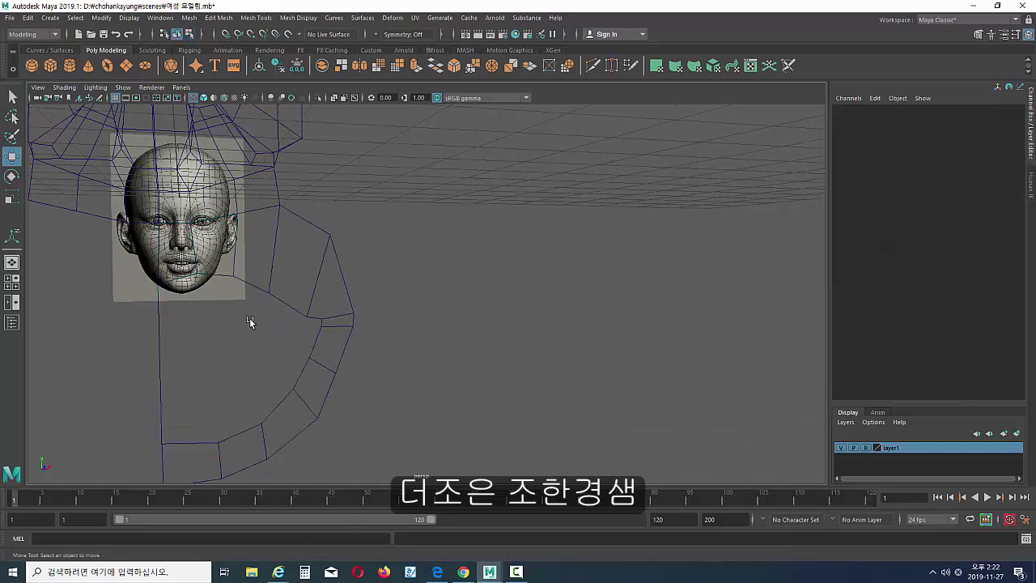
drag(273, 269, 249, 310)
click(245, 306)
click(318, 280)
right_drag(316, 289, 312, 322)
click(240, 341)
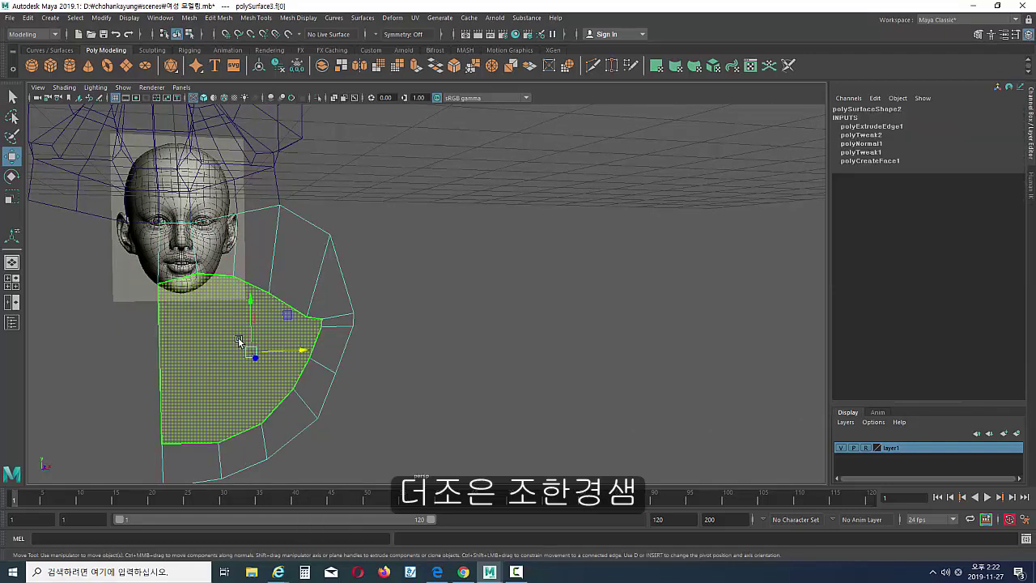
key(Delete)
- Combine the lip mesh with the adjoining nose mesh into one object
alt+drag(308, 305, 270, 267)
alt+drag(317, 328, 410, 261)
drag(303, 251, 300, 253)
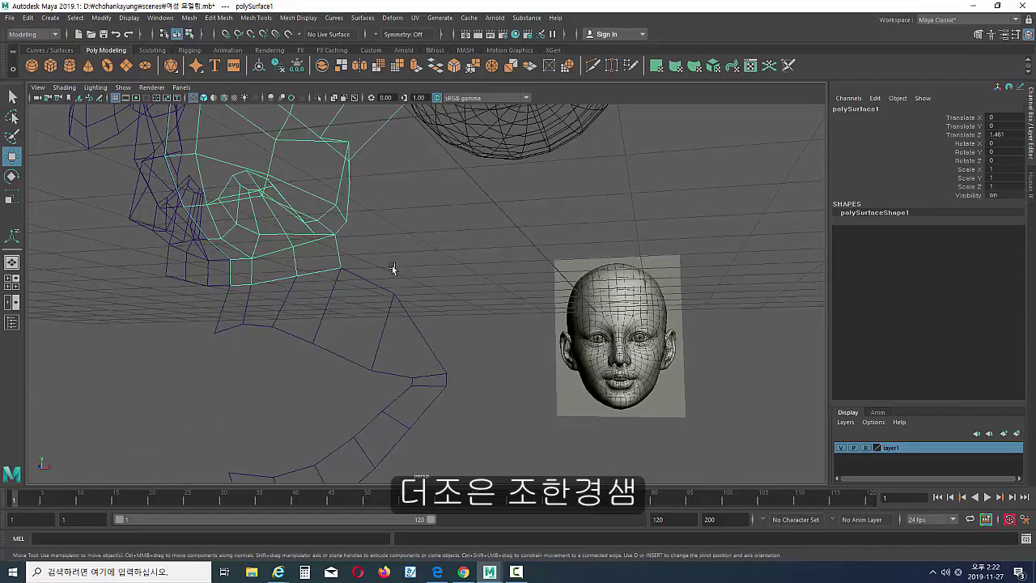
shift+drag(391, 264, 315, 295)
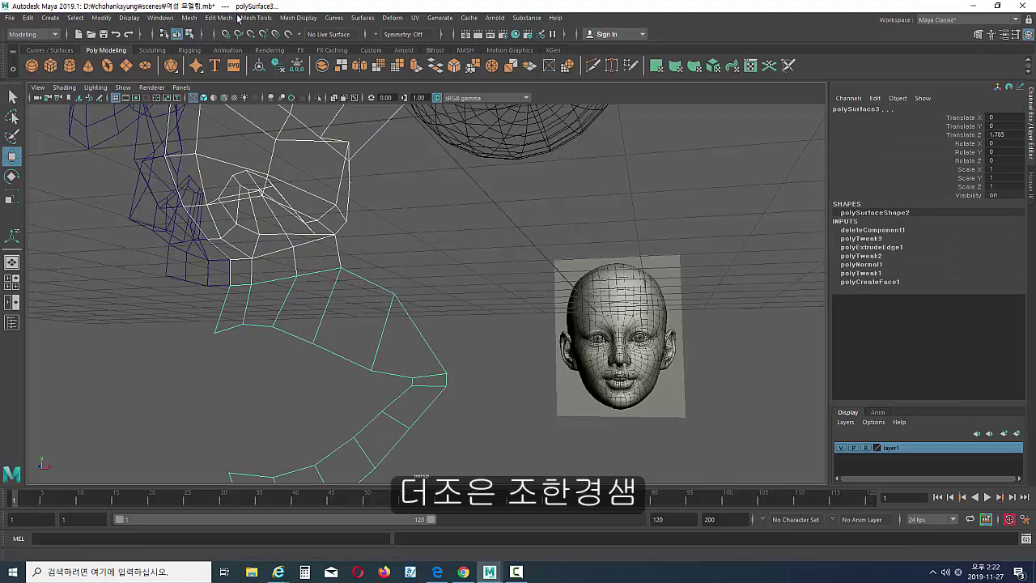
click(187, 18)
click(200, 56)
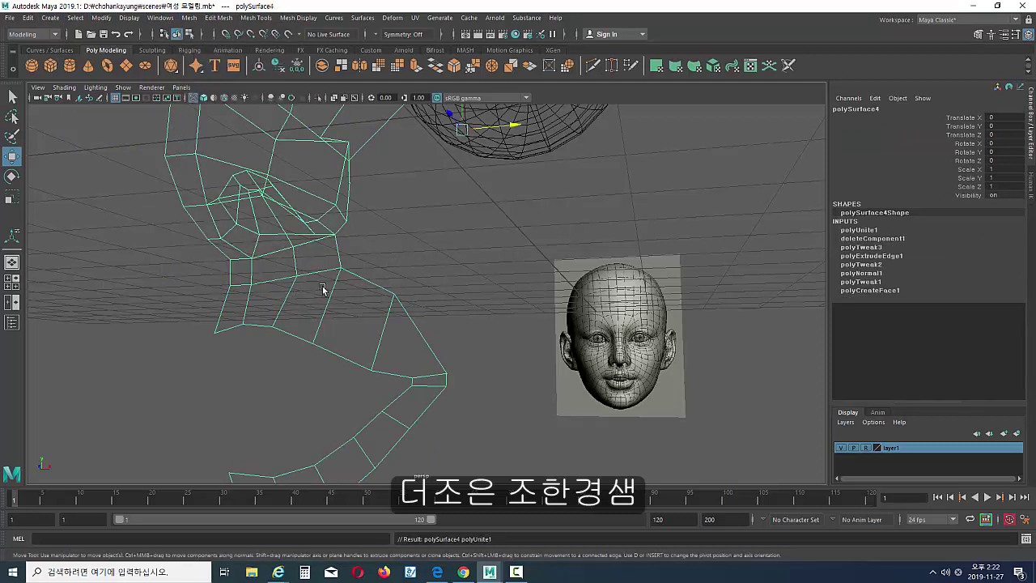
- Merge the overlapping vertices along the seam between the nose base and the upper lip
right_drag(323, 286, 239, 278)
click(231, 283)
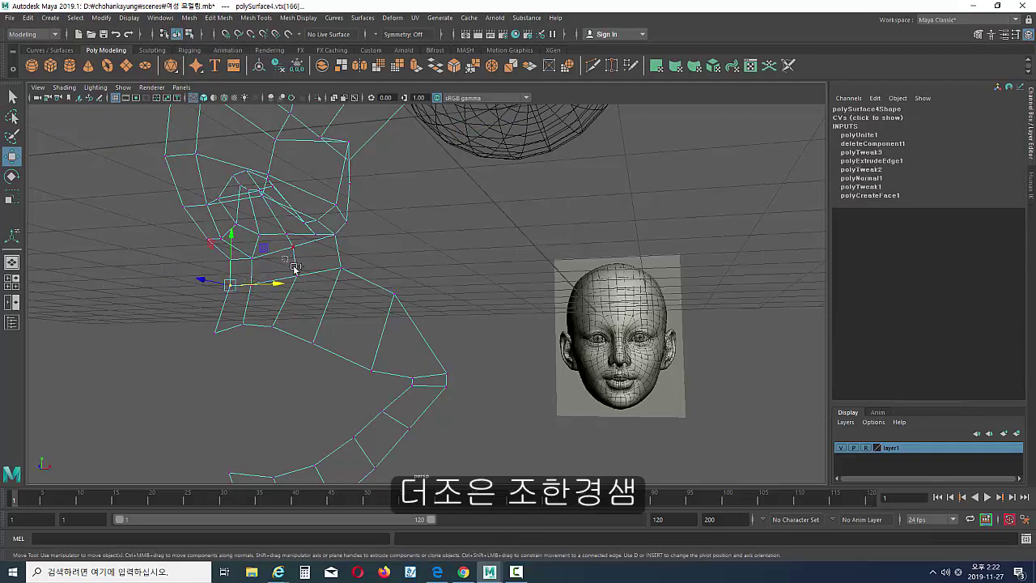
shift+drag(294, 268, 309, 285)
shift+drag(331, 249, 379, 276)
shift+drag(271, 305, 240, 276)
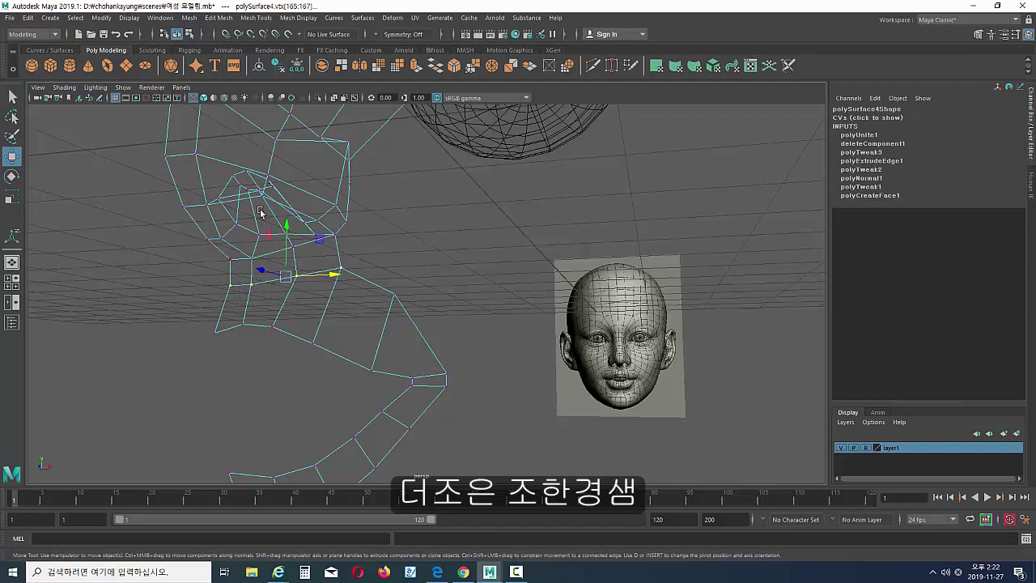
click(216, 21)
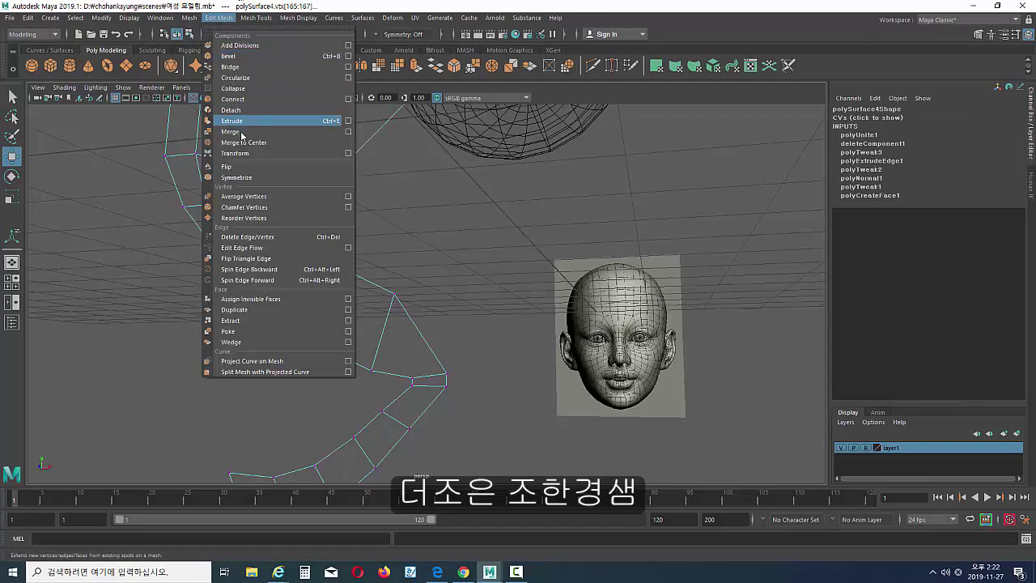
click(241, 132)
click(544, 316)
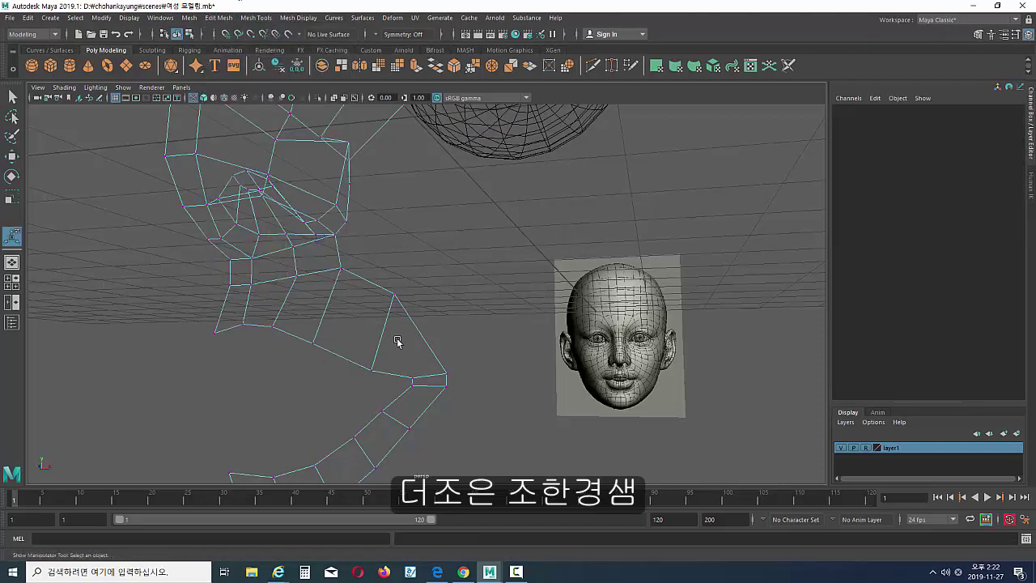
- Adjust the depth of two merged vertices along the seam between the nose and the upper lip
click(299, 277)
alt+drag(326, 299, 294, 307)
key(w)
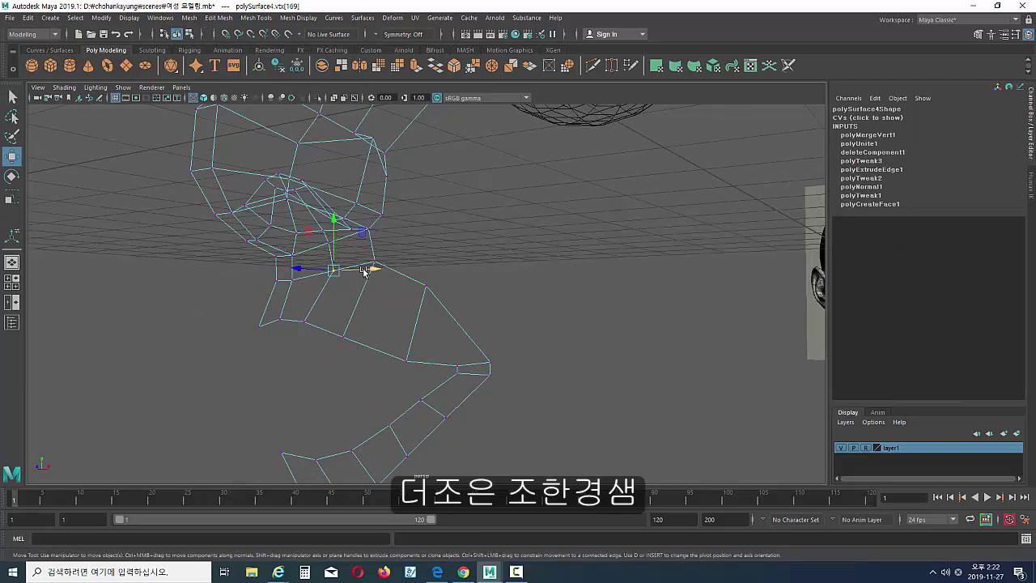
drag(364, 271, 359, 273)
click(291, 279)
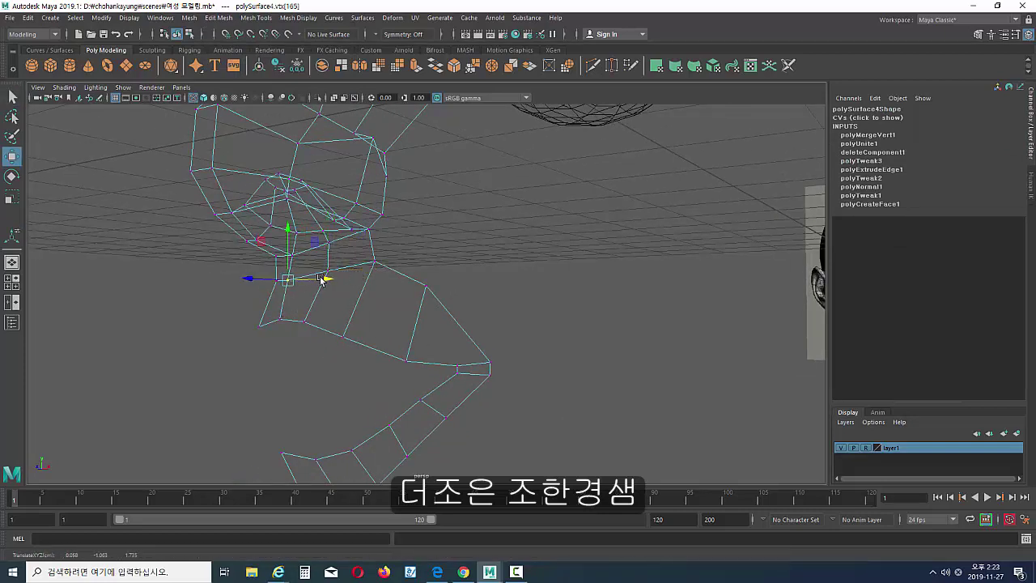
- Switch to shaded display and refine the depth of the merged seam vertex below the nostril
key(5)
click(411, 300)
mouse_move(411, 300)
alt+mouse_down()
mouse_move(470, 328)
mouse_move(446, 330)
alt+mouse_up()
click(243, 258)
alt+drag(249, 267, 302, 285)
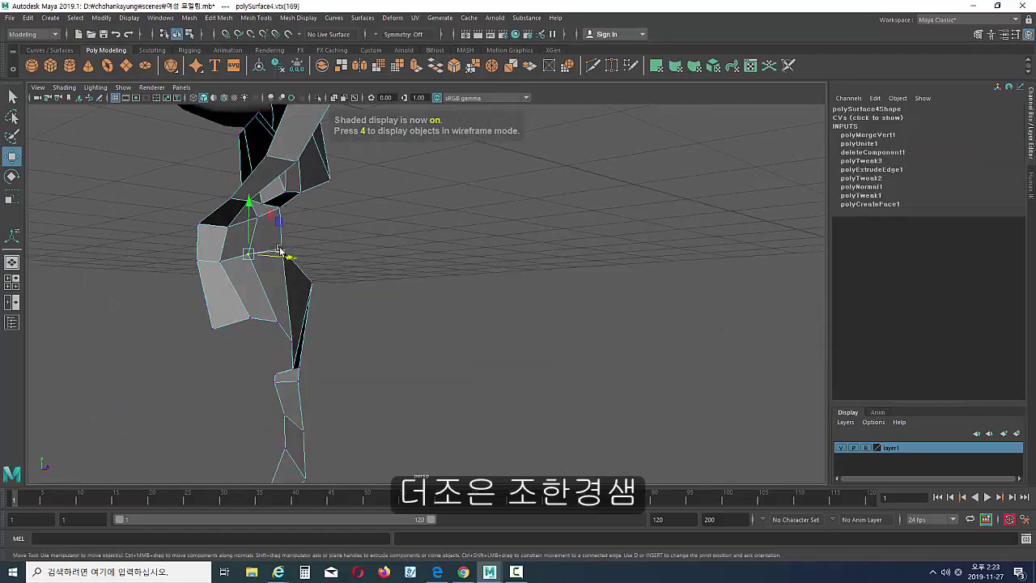
drag(281, 251, 288, 251)
- Extrude the inner border edges of the upper and lower lip together
alt+drag(332, 267, 297, 307)
key(F10)
click(213, 315)
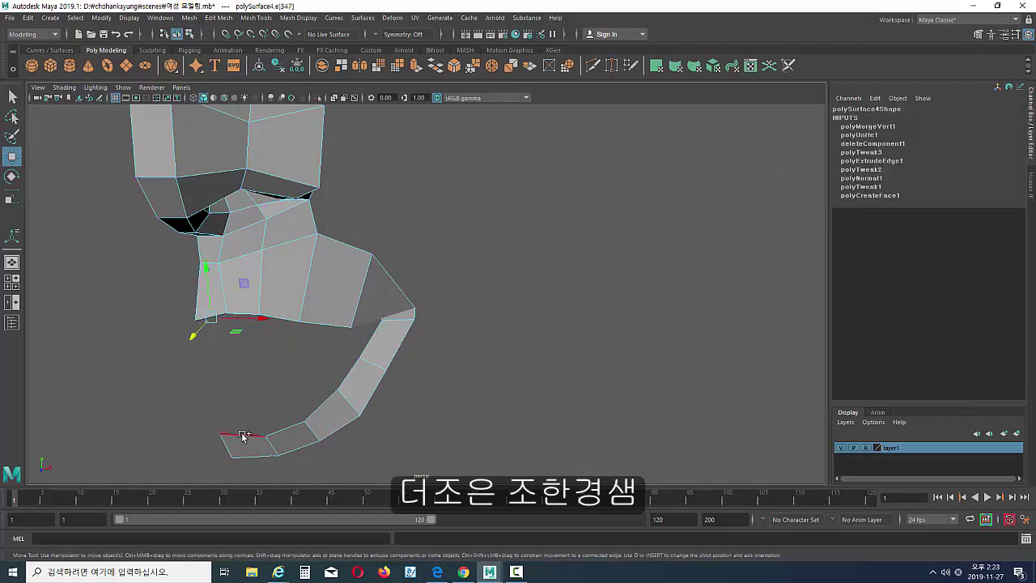
shift+double_click(247, 438)
alt+drag(400, 346, 383, 323)
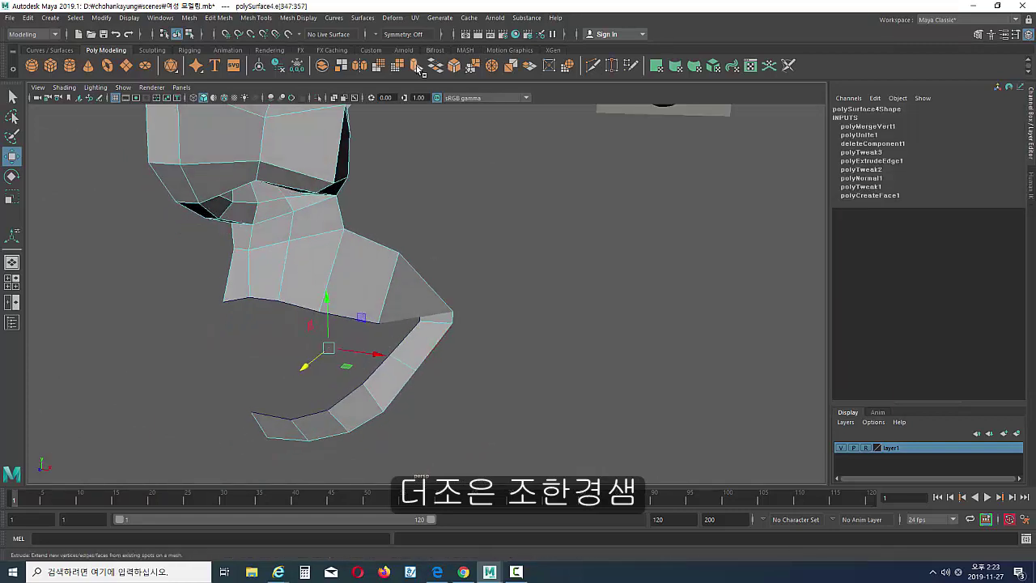
click(416, 67)
- Flatten the extruded inner-lip edges vertically, push them back in depth, and align them with the reference's mouth line
key(r)
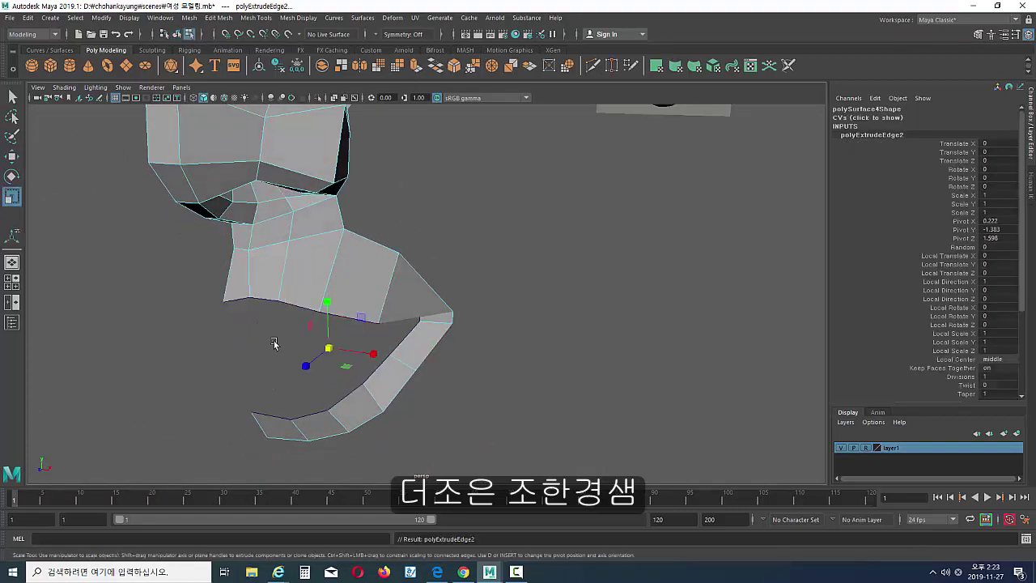
alt+drag(343, 309, 313, 376)
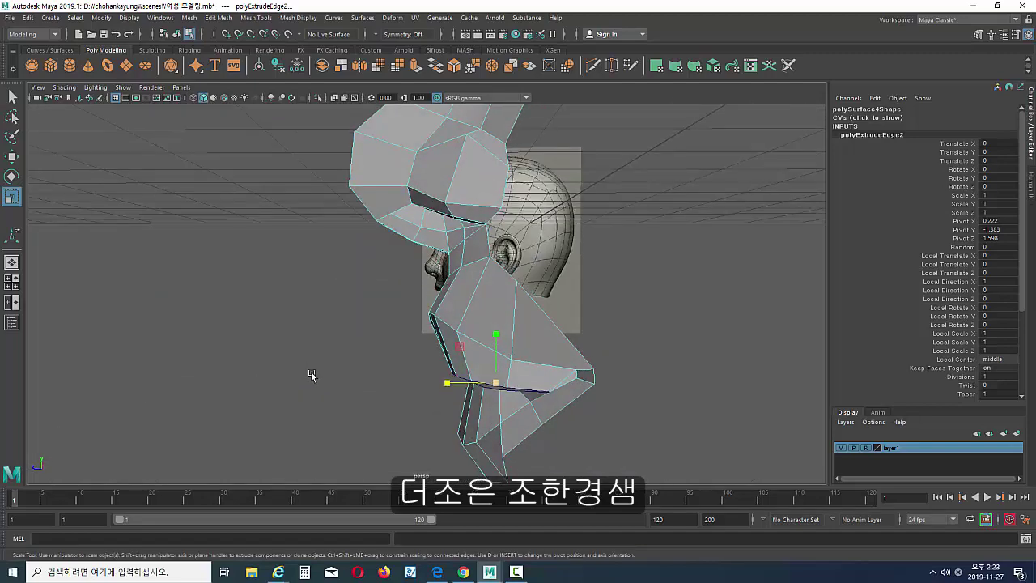
key(w)
mouse_move(442, 384)
mouse_down()
mouse_move(478, 382)
mouse_move(471, 398)
mouse_up()
key(space)
alt+middle_drag(472, 397, 467, 439)
alt+right_drag(467, 440, 427, 250)
alt+middle_drag(427, 250, 416, 310)
right_drag(429, 300, 427, 250)
key(ctrl+z)
drag(419, 255, 419, 245)
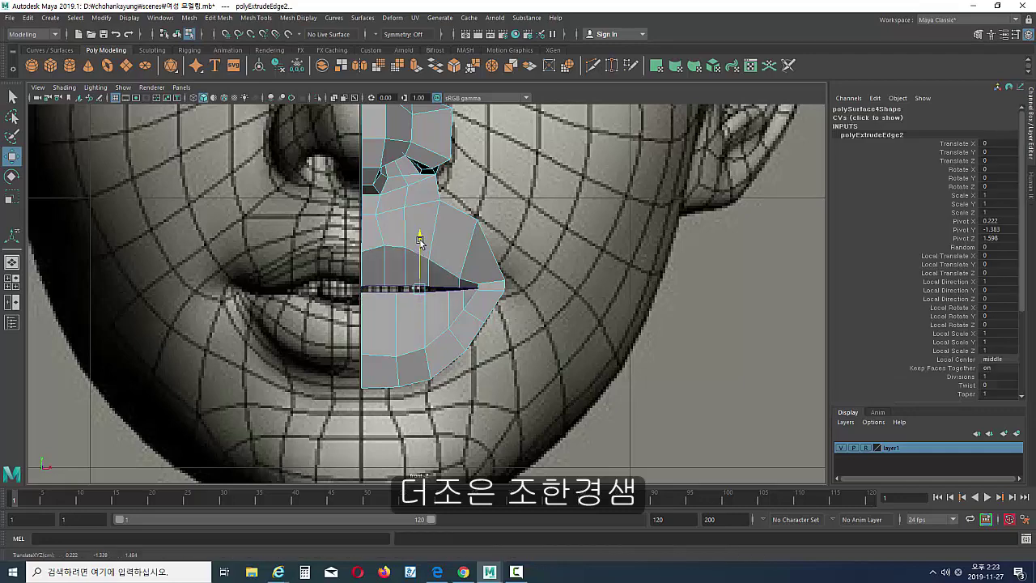
- Shift the two inner extruded vertices at the mouth corner inward toward the mouth's center
alt+right_drag(539, 332, 842, 312)
alt+middle_drag(842, 313, 382, 278)
ctrl+alt+drag(217, 162, 410, 319)
alt+middle_drag(409, 319, 457, 316)
right_drag(394, 221, 330, 232)
click(450, 251)
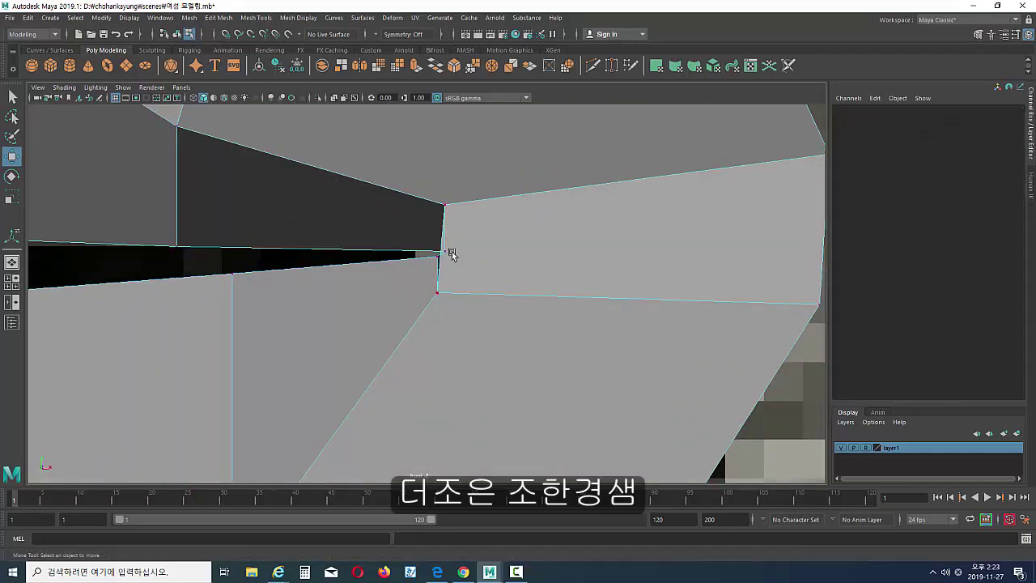
click(446, 251)
drag(444, 250, 448, 271)
drag(437, 255, 403, 257)
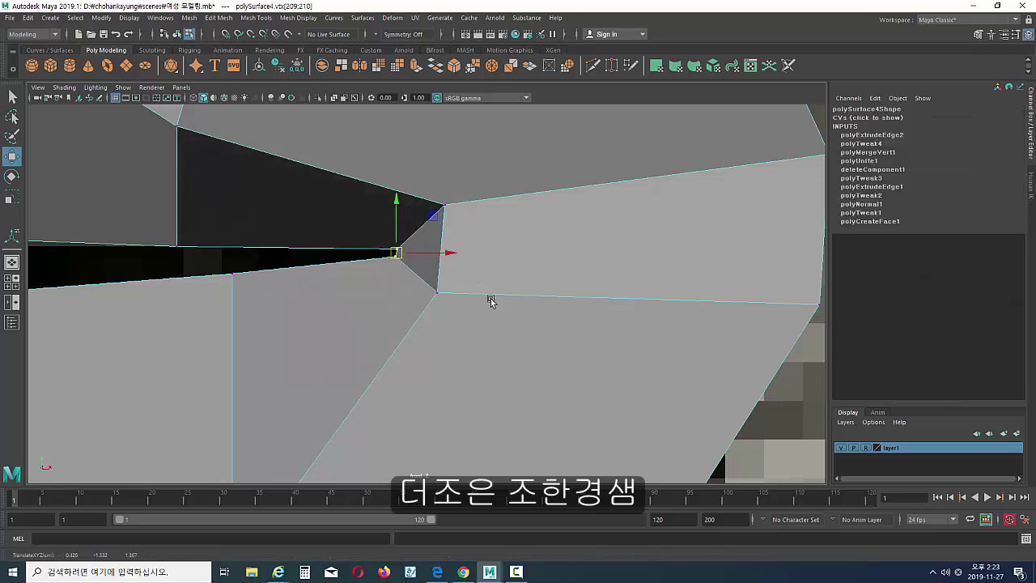
- Adjust the positions of the extruded inner-lip vertices along the mouth opening
alt+right_drag(491, 301, 356, 294)
scroll(362, 235, up, 10)
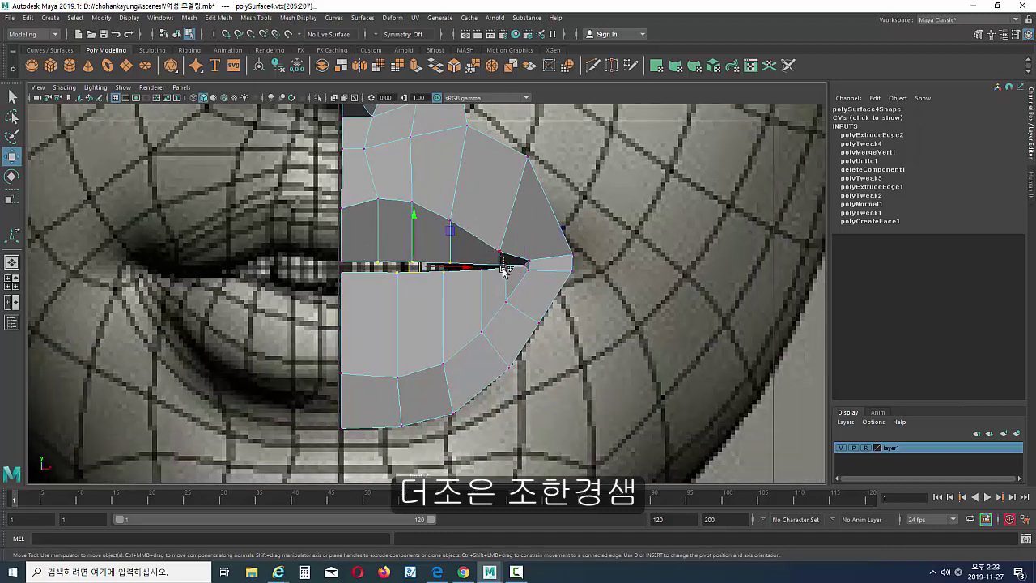
drag(443, 275, 470, 268)
drag(543, 272, 526, 272)
click(638, 252)
alt+middle_drag(467, 292, 464, 310)
key(space)
drag(438, 259, 558, 284)
- Reposition vertices around the mouth corner and the adjoining outer edge of the upper lip
ctrl+alt+drag(423, 185, 672, 335)
mouse_move(526, 279)
alt+mouse_down()
mouse_move(542, 273)
mouse_move(535, 283)
alt+mouse_up()
right_drag(536, 284, 541, 256)
click(536, 283)
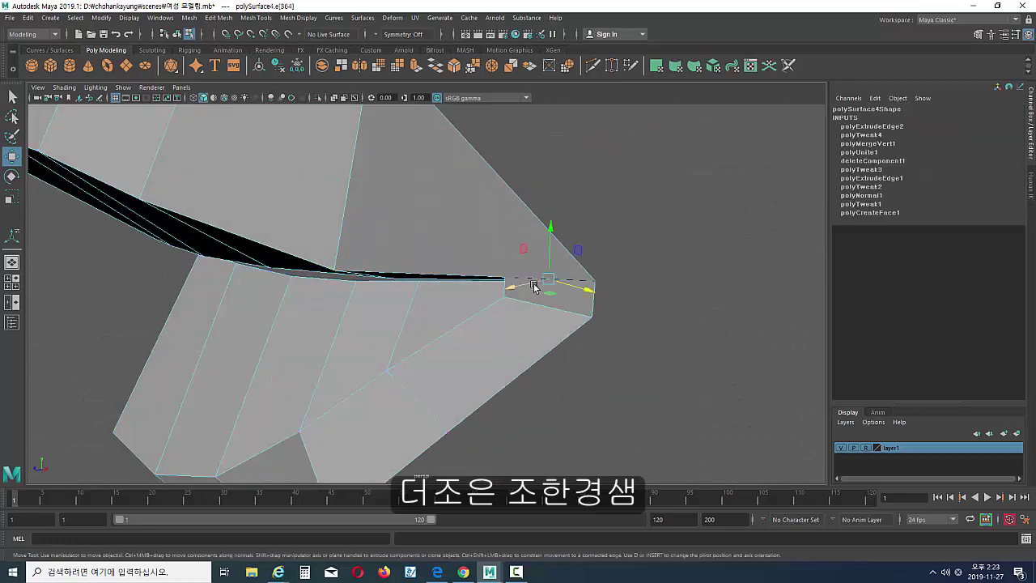
alt+drag(534, 286, 501, 311)
alt+drag(506, 308, 606, 233)
alt+drag(467, 282, 562, 339)
right_drag(562, 340, 531, 338)
drag(608, 254, 693, 311)
drag(670, 282, 628, 246)
alt+drag(643, 310, 419, 296)
drag(322, 212, 473, 232)
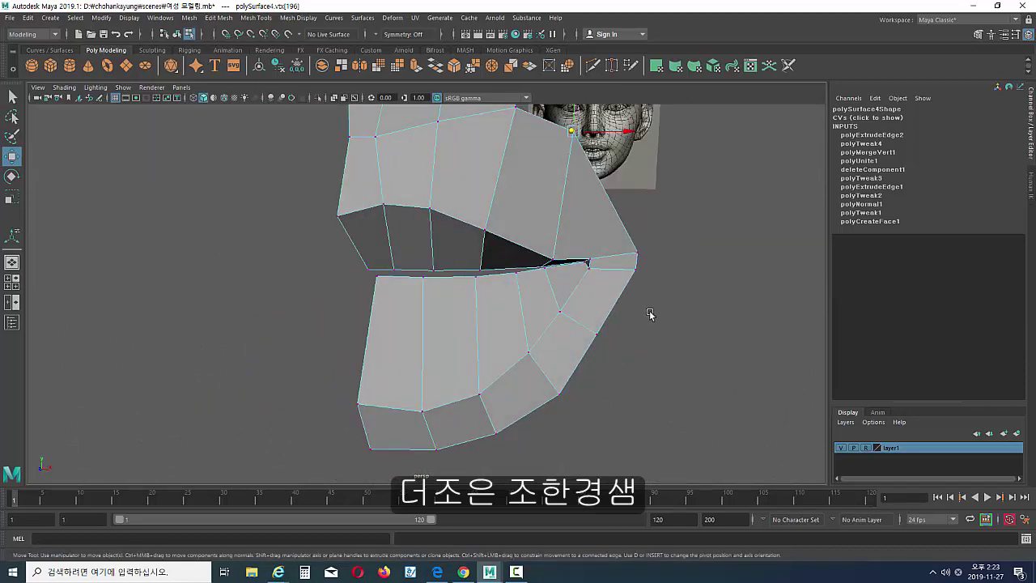
- Insert two edge loops along the extruded surfaces of the upper and lower lips
click(650, 314)
click(193, 21)
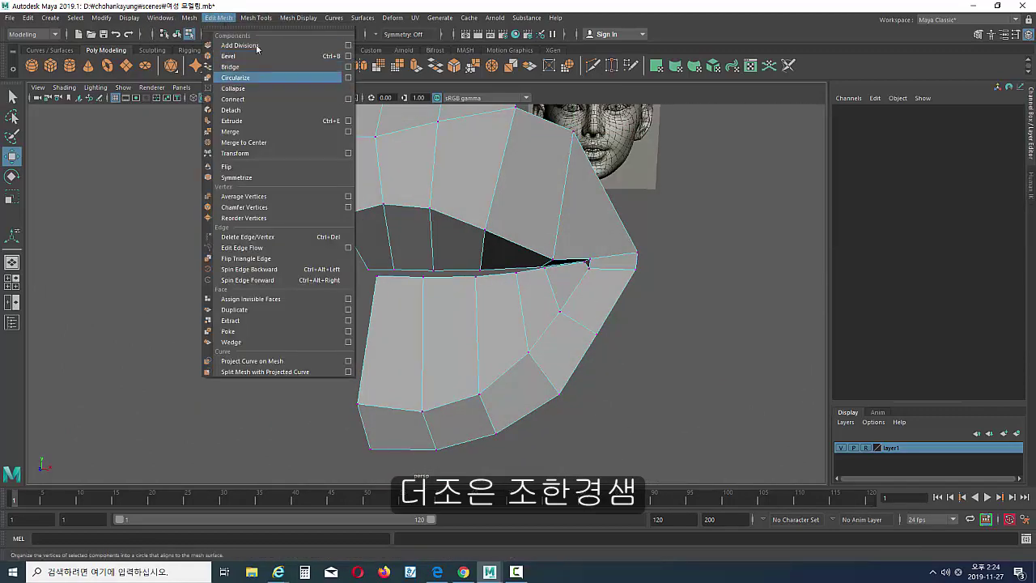
click(319, 131)
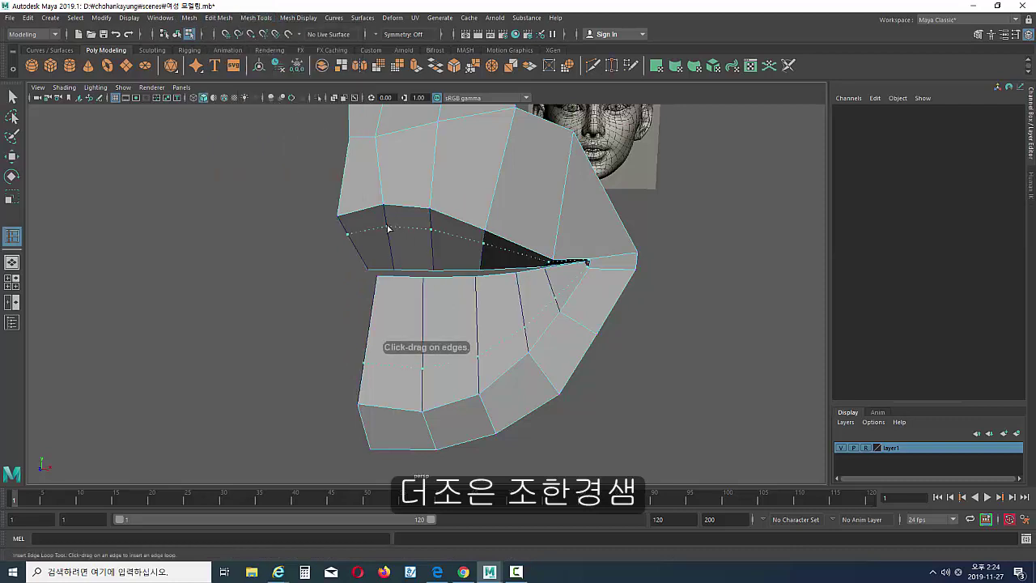
click(391, 231)
drag(391, 246, 335, 271)
click(12, 160)
- Move the two middle-row upper-lip faces nearest the center line down and forward to round the lip
alt+right_drag(335, 270, 476, 266)
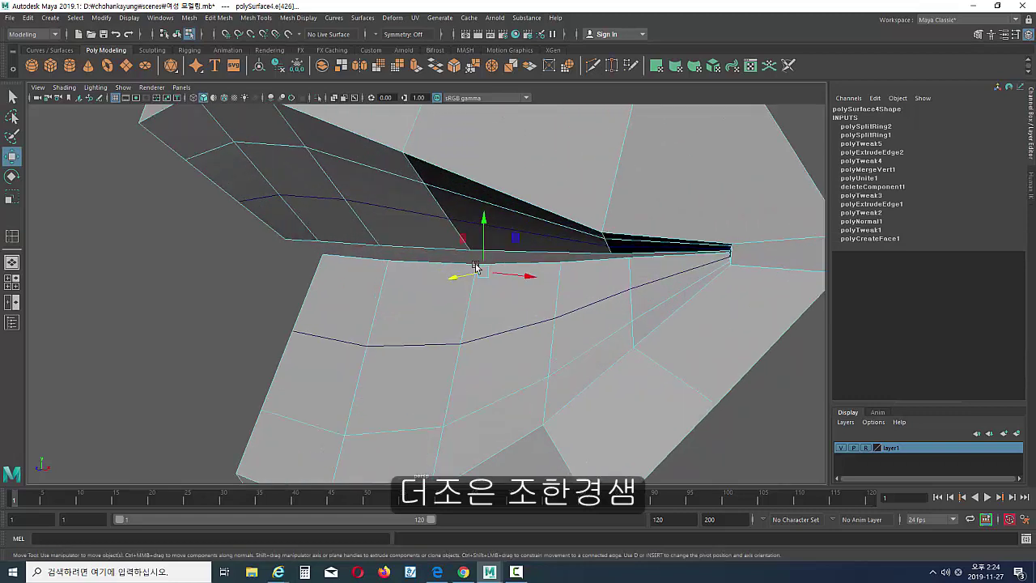
alt+middle_drag(476, 266, 583, 326)
key(F11)
click(352, 235)
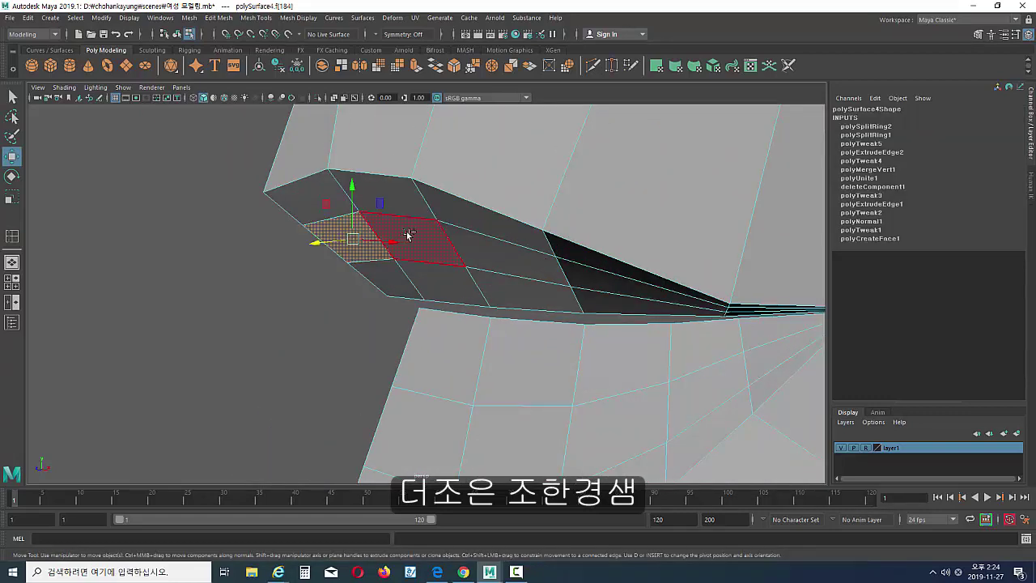
shift+click(409, 236)
click(384, 212)
key(ctrl+z)
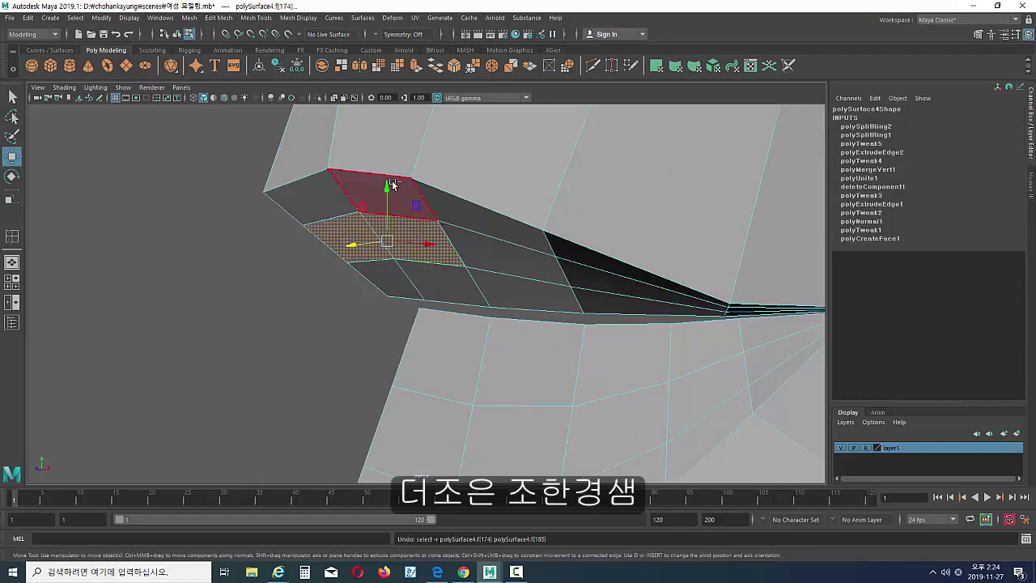
drag(387, 187, 387, 229)
alt+drag(399, 235, 348, 261)
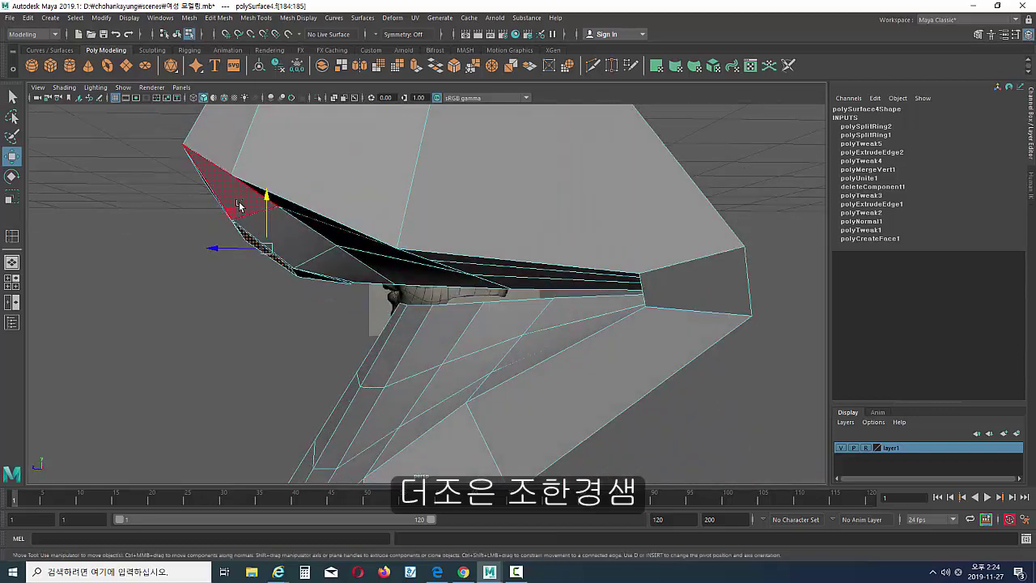
drag(230, 210, 230, 237)
alt+drag(316, 250, 349, 252)
- Reposition the upper lip's inner edges toward the mouth corner to continue the rounded underside
click(602, 236)
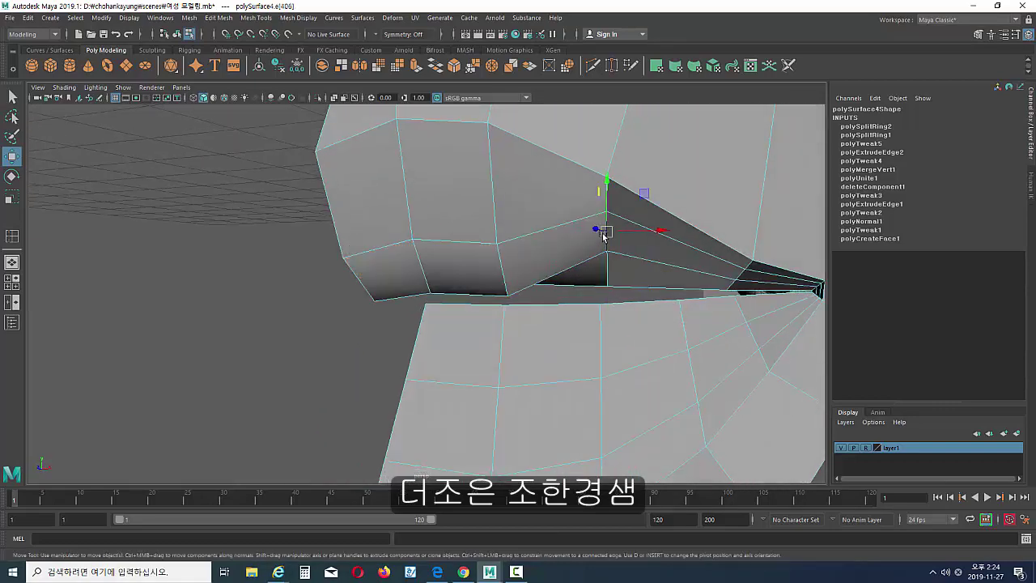
drag(603, 236, 594, 328)
alt+drag(685, 324, 686, 278)
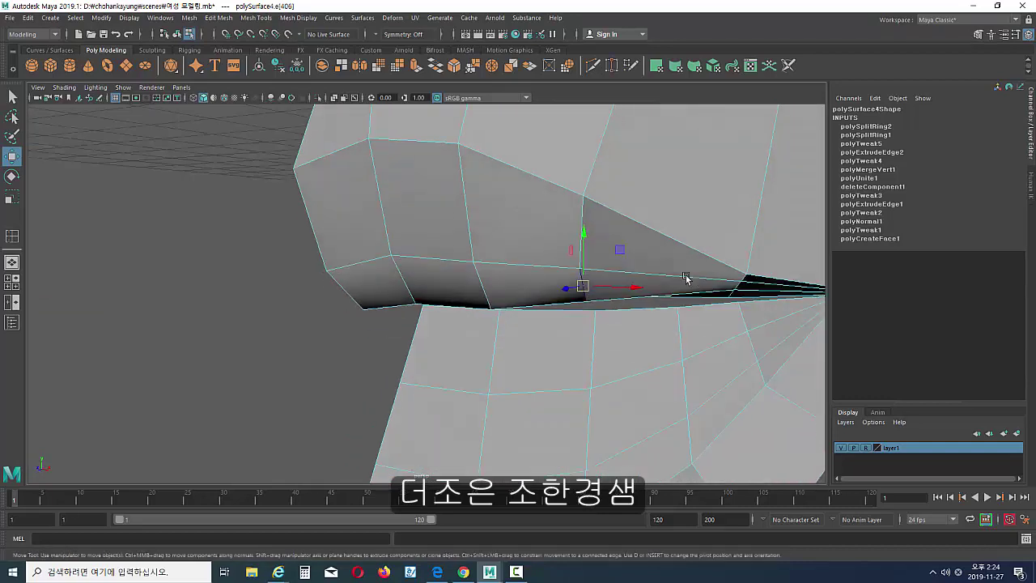
alt+middle_drag(686, 278, 664, 280)
drag(720, 287, 721, 298)
click(603, 280)
click(563, 291)
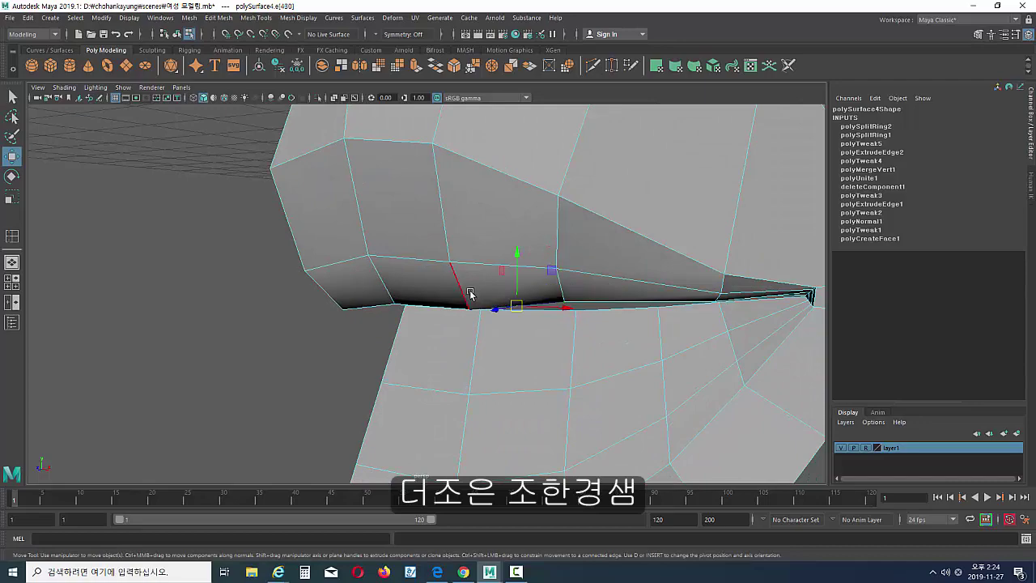
drag(473, 286, 471, 283)
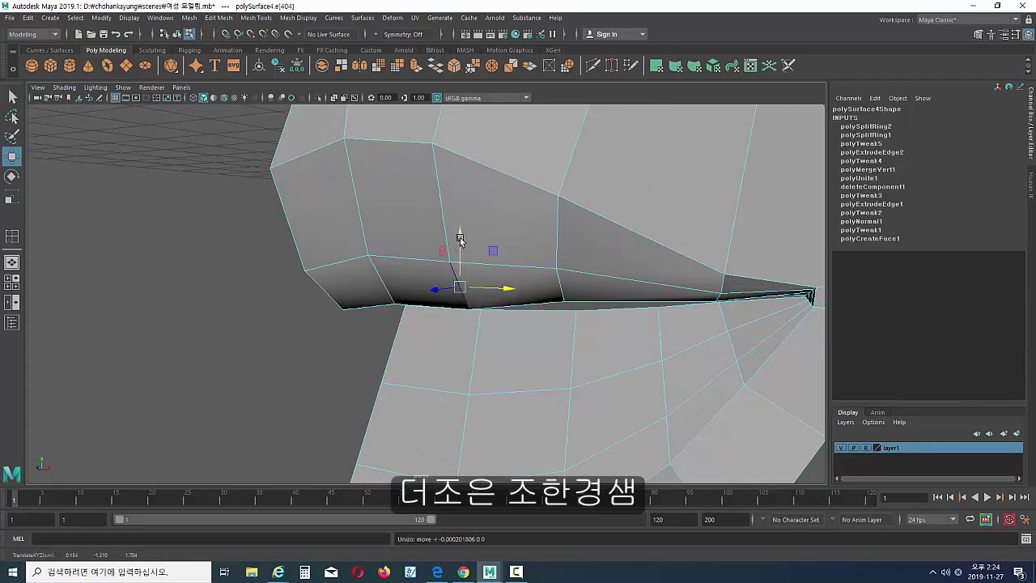
drag(459, 239, 508, 267)
- Raise the two middle-row lower-lip faces nearest the center line and pull them forward to fill out the lip
scroll(485, 261, down, 2)
click(438, 399)
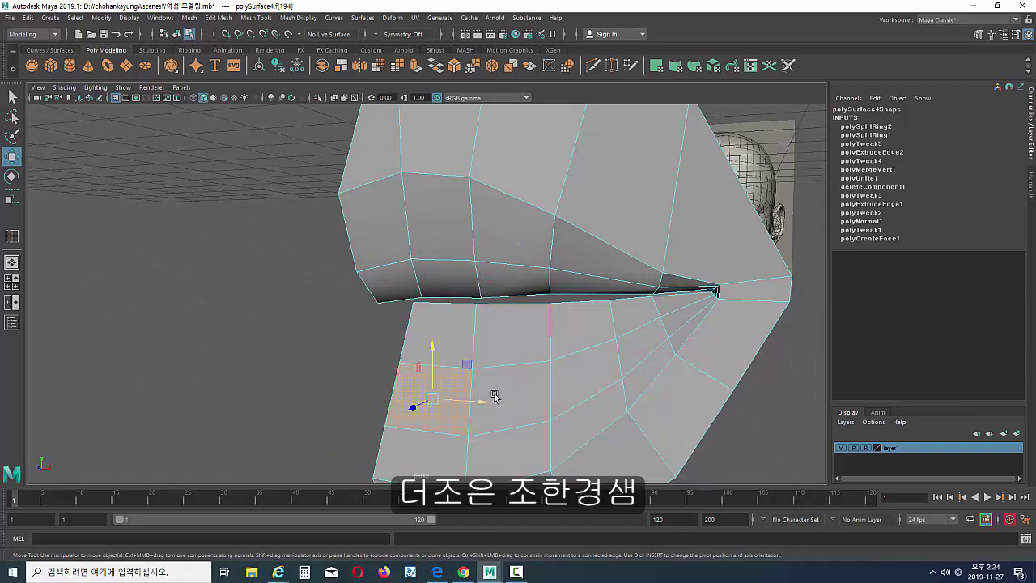
shift+click(507, 382)
alt+drag(505, 388, 472, 349)
drag(447, 312, 439, 247)
alt+drag(438, 302, 310, 317)
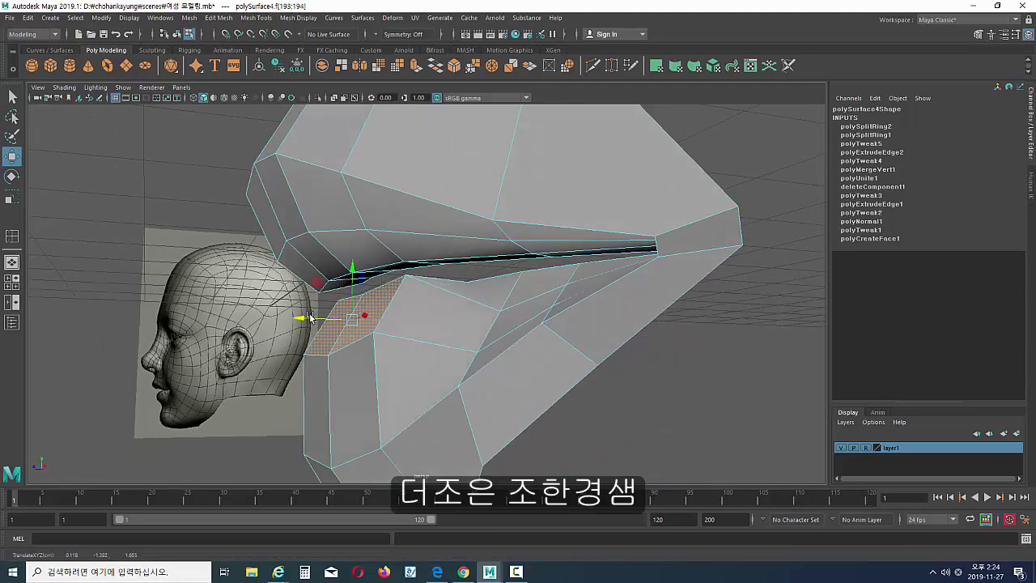
- Move the lower lip's middle-row edges near the mouth corner up and forward to follow the rounded shape
right_drag(497, 340, 499, 306)
click(489, 327)
alt+drag(490, 329, 474, 343)
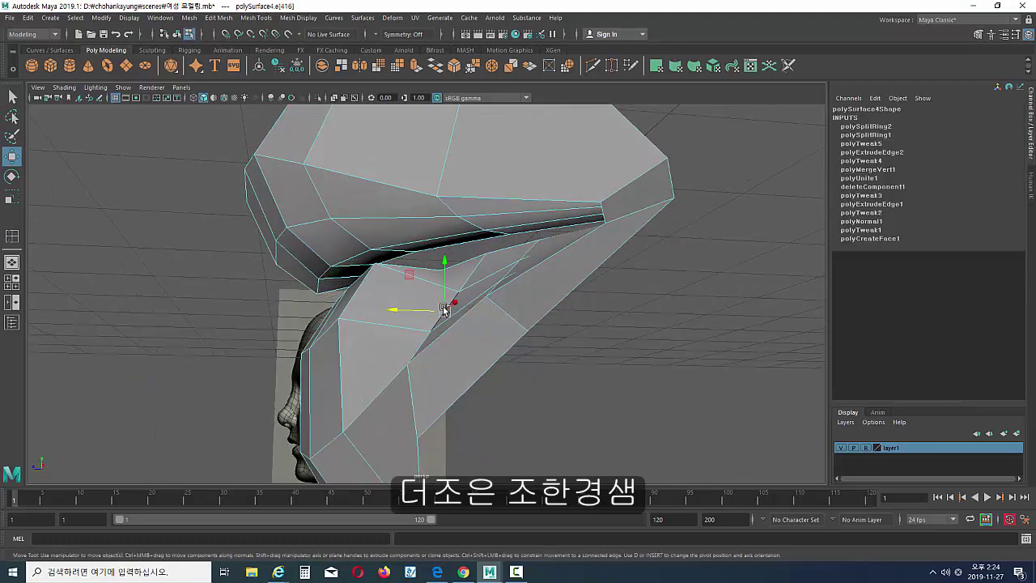
drag(444, 310, 387, 279)
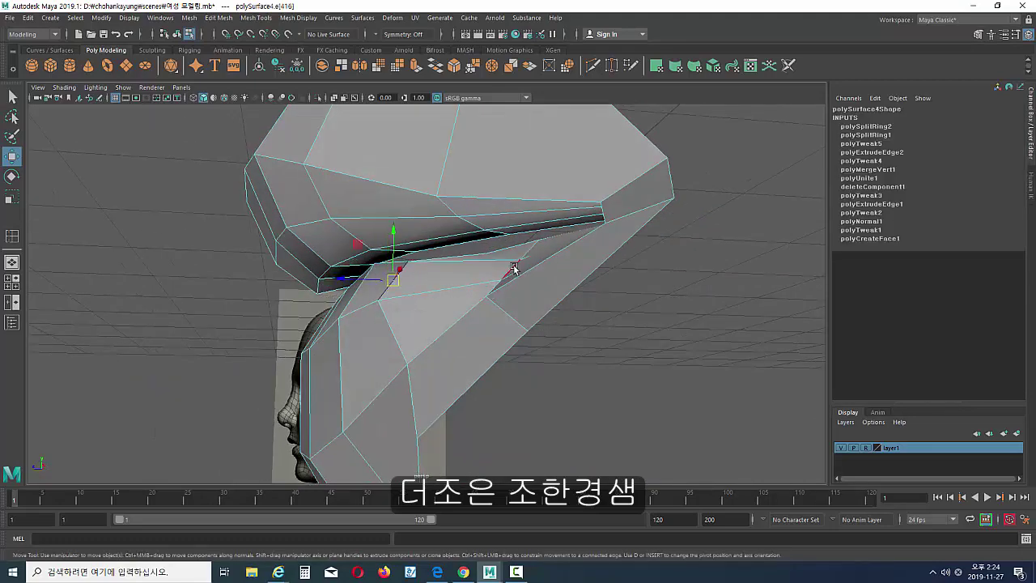
drag(513, 270, 536, 328)
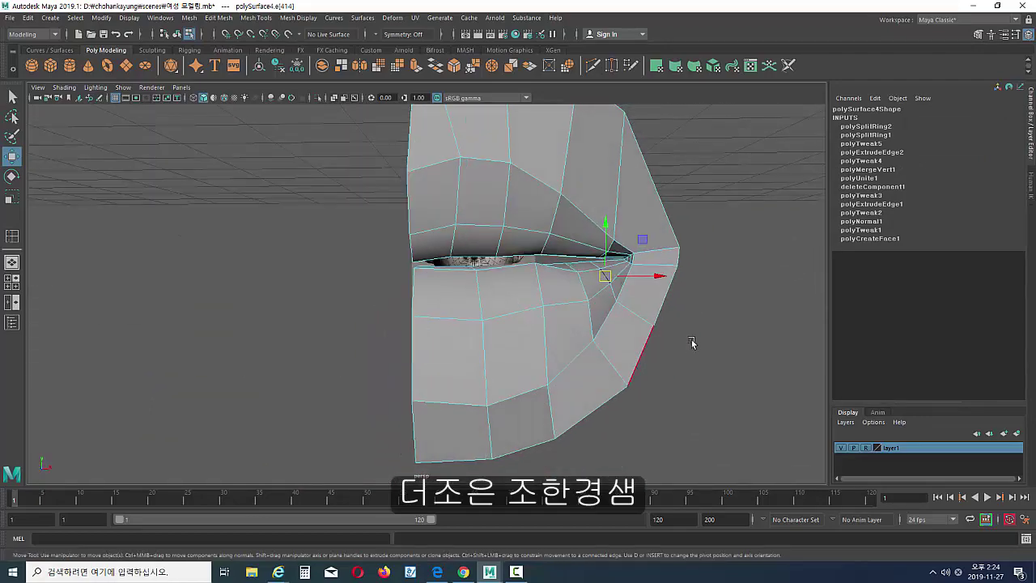
click(691, 343)
- Shift the vertex beside the center line below the nose slightly outward to even out the philtrum
right_drag(530, 226, 582, 211)
click(730, 171)
alt+drag(707, 235, 678, 254)
click(516, 192)
alt+middle_drag(515, 186, 511, 354)
scroll(494, 324, down, 2)
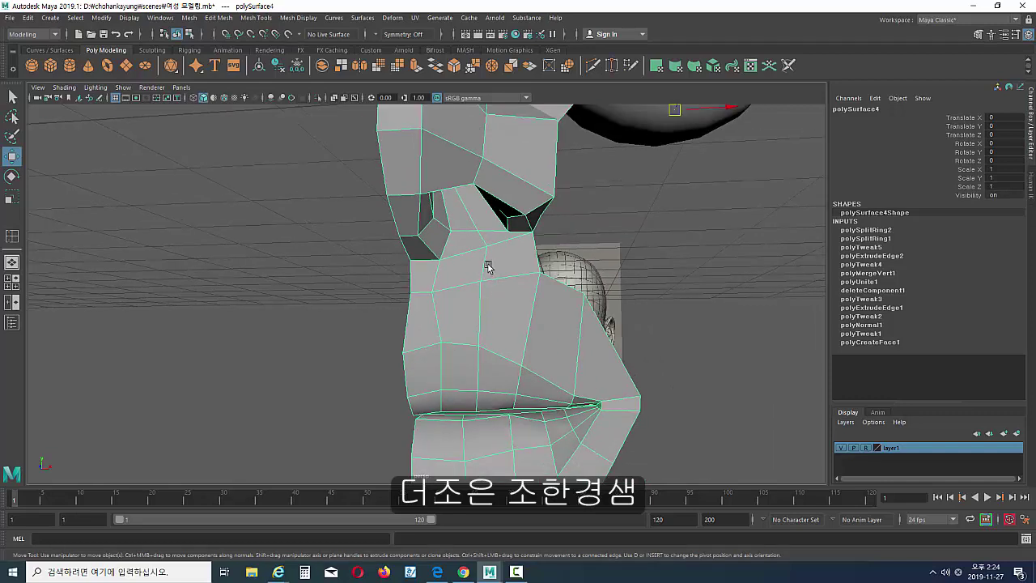
right_drag(371, 271, 370, 272)
click(432, 292)
drag(432, 292, 443, 276)
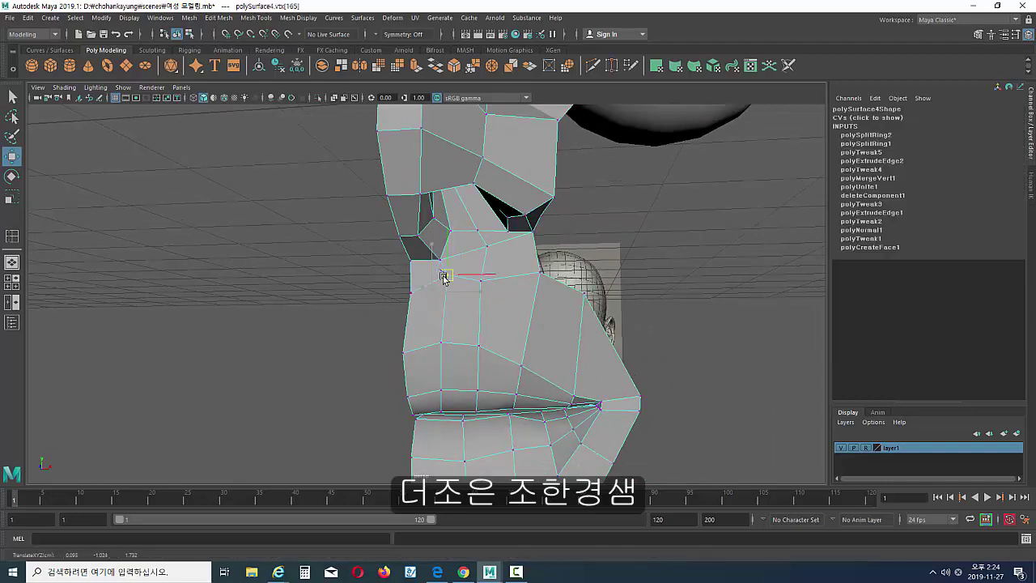
click(463, 300)
key(ctrl+z)
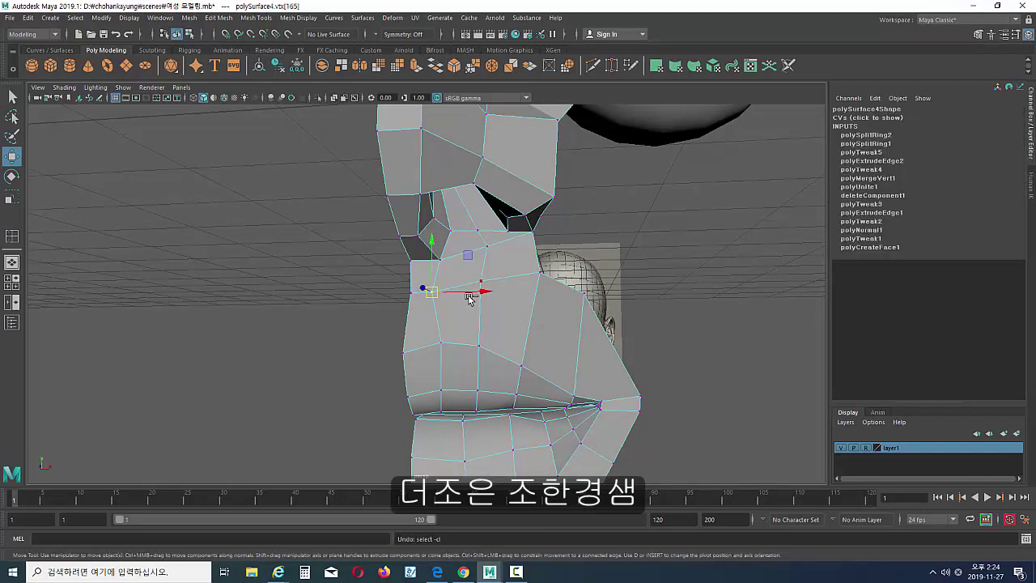
drag(478, 297, 487, 293)
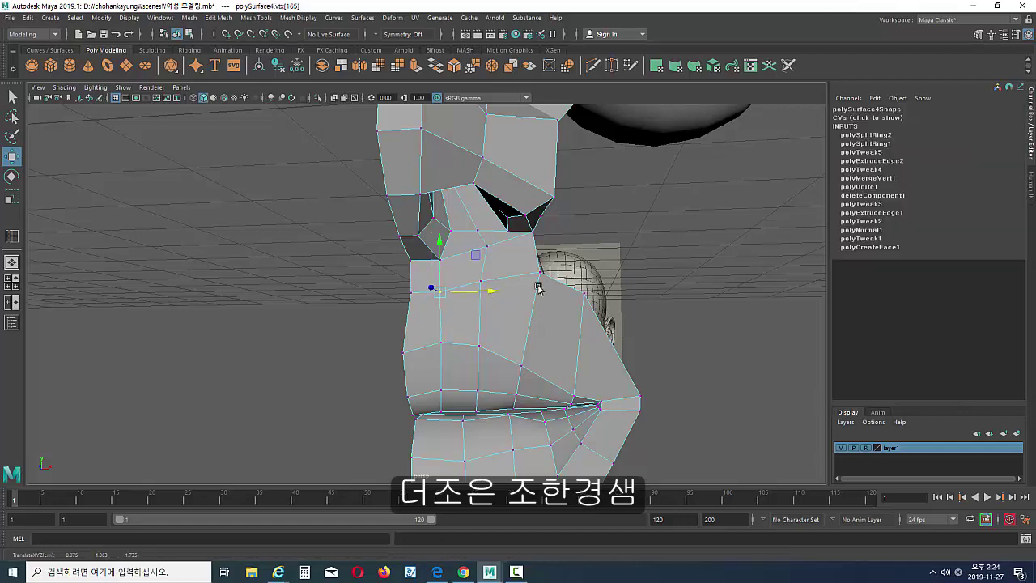
click(469, 279)
- Move the half-face mesh's pivot to its center-line edge in the front view
right_drag(467, 280, 502, 281)
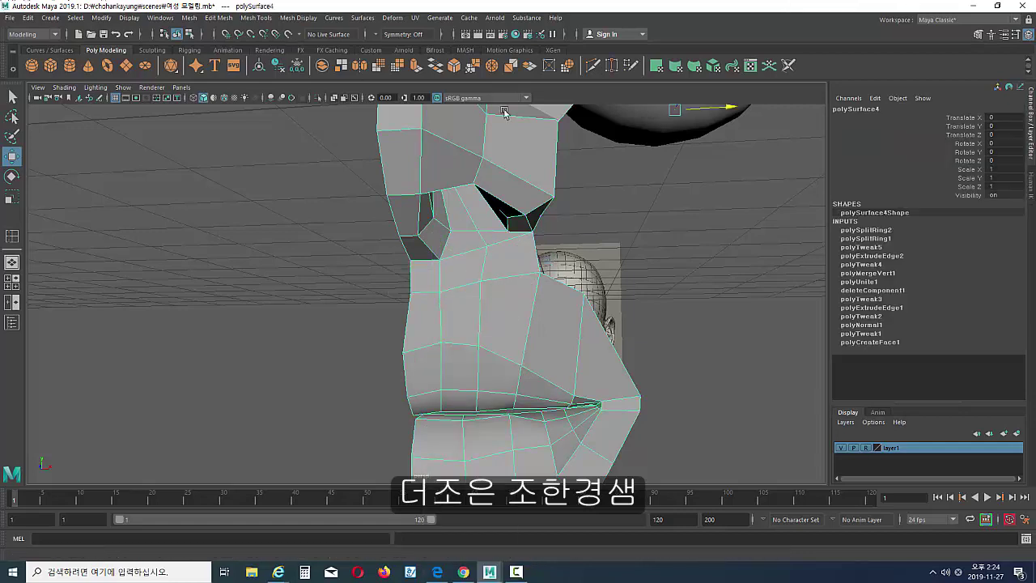
alt+middle_drag(550, 191, 488, 315)
key(d)
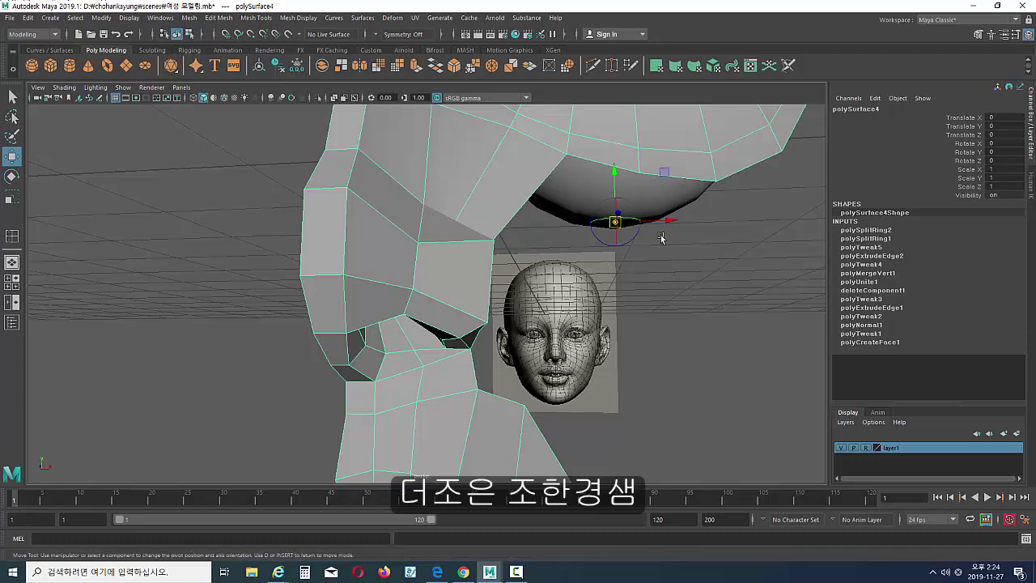
drag(663, 222, 438, 279)
key(space)
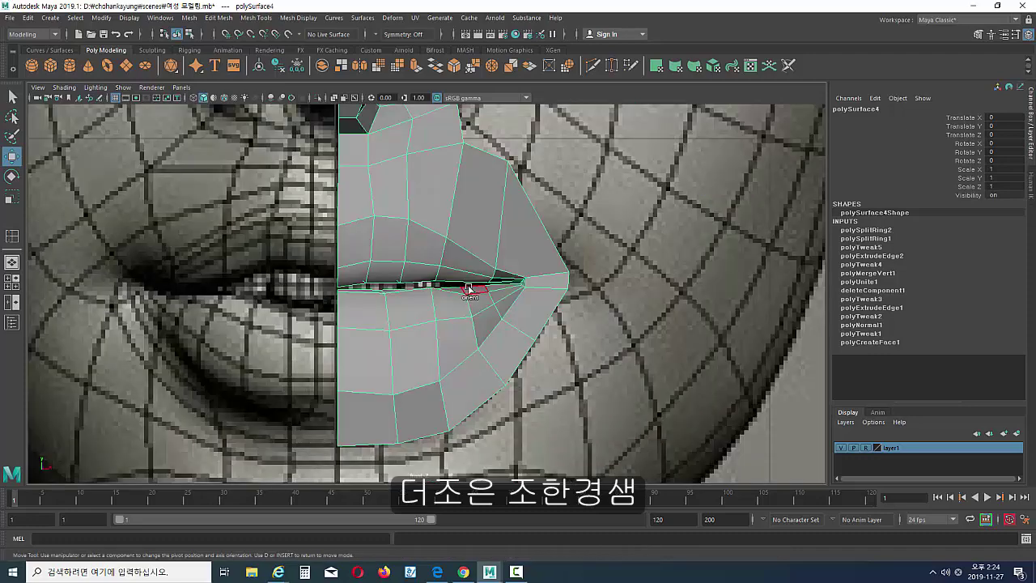
alt+middle_drag(441, 267, 422, 514)
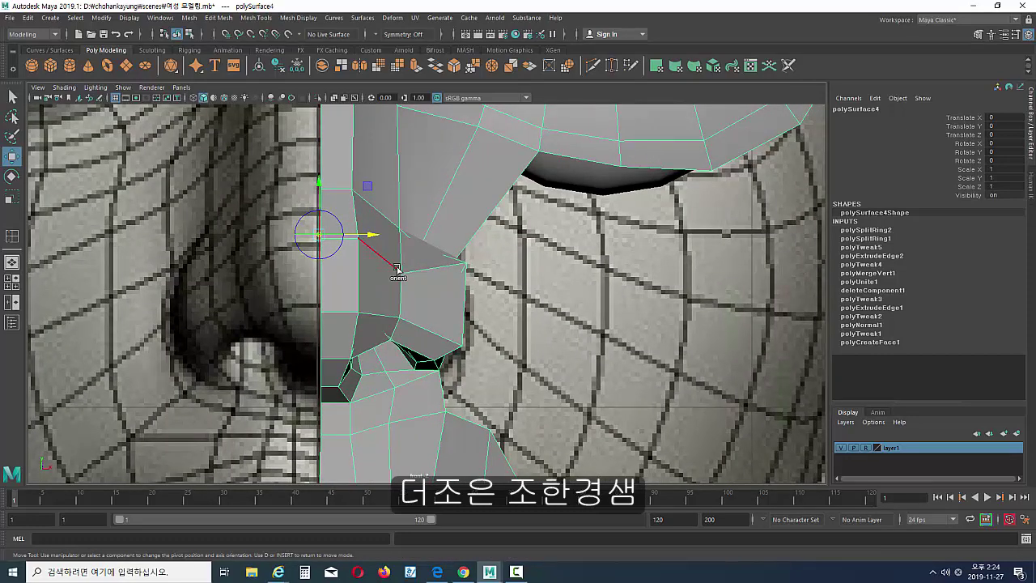
drag(374, 234, 376, 233)
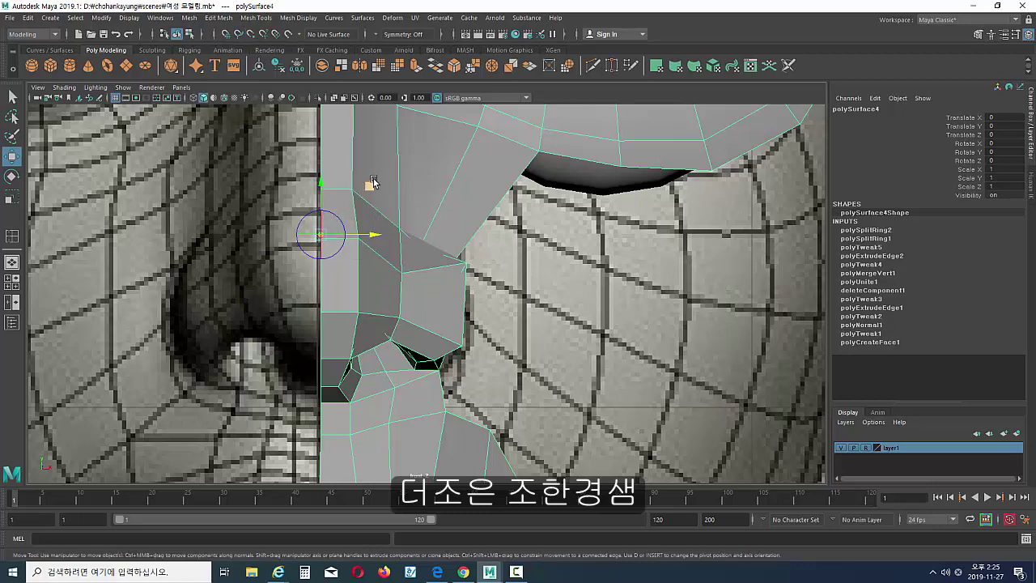
key(Insert)
- Use Duplicate Special to create a mirrored duplicate of the half-face mesh across the center line with scale X -1
click(32, 17)
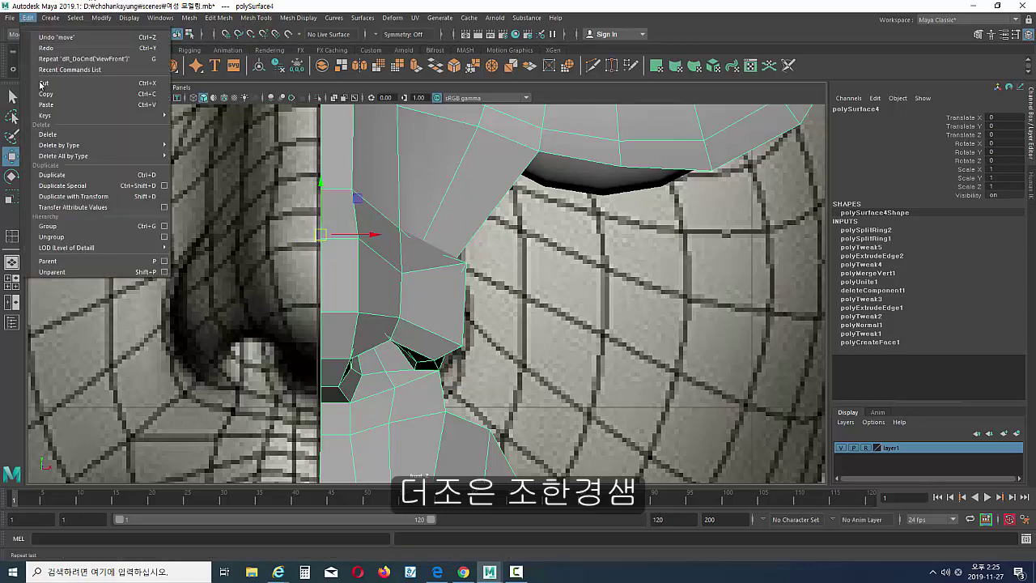
click(48, 190)
click(593, 337)
alt+middle_drag(442, 427, 451, 304)
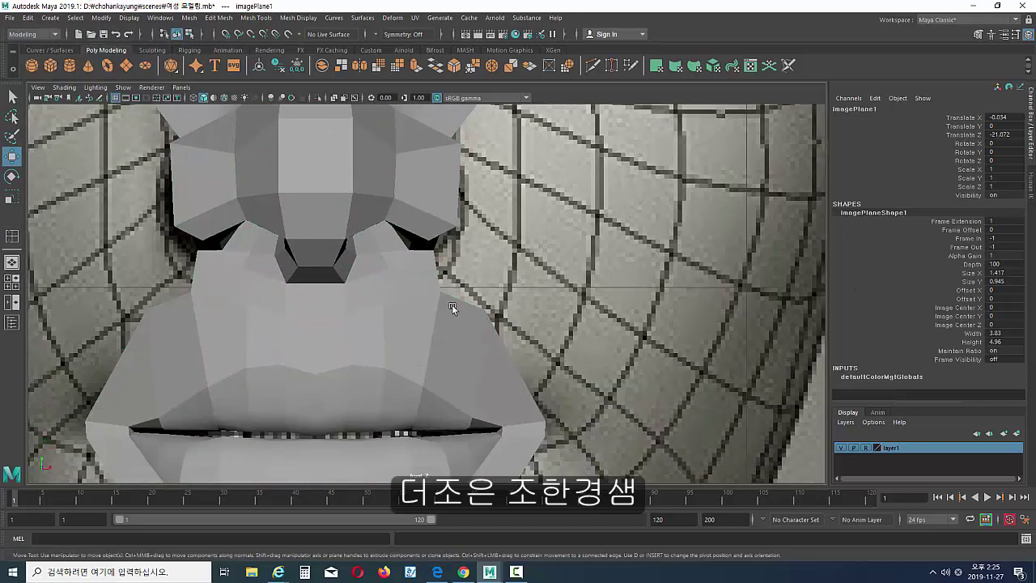
scroll(429, 311, down, 6)
- In the perspective view, insert an edge loop just inside the outer contour of the upper and lower lips
key(space)
drag(431, 311, 433, 279)
mouse_move(462, 349)
alt+mouse_down()
mouse_move(407, 352)
mouse_move(449, 344)
alt+mouse_up()
click(345, 161)
click(253, 17)
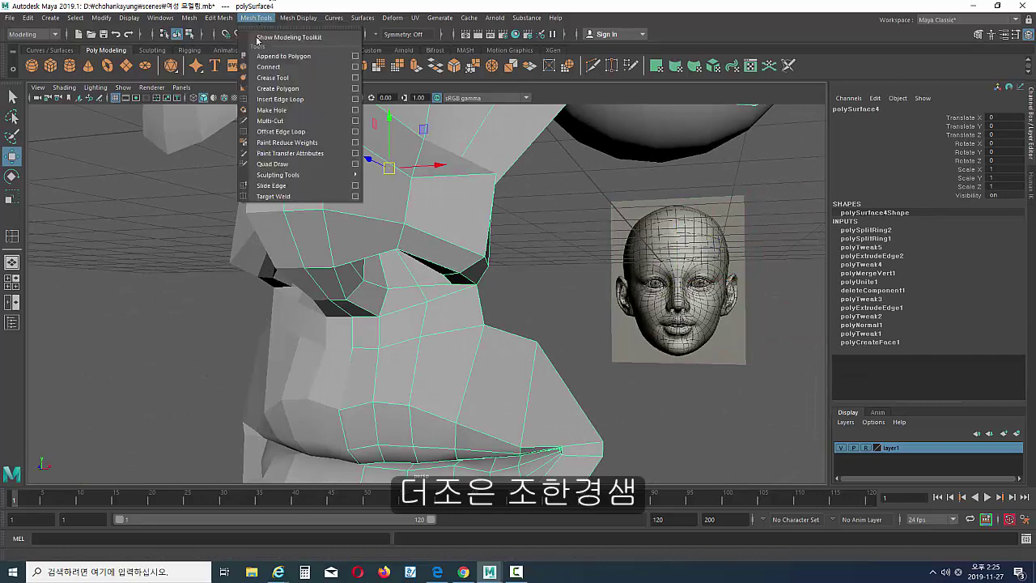
click(279, 106)
alt+middle_drag(399, 376, 404, 287)
alt+drag(405, 286, 420, 312)
alt+middle_drag(495, 334, 506, 231)
alt+drag(437, 348, 416, 305)
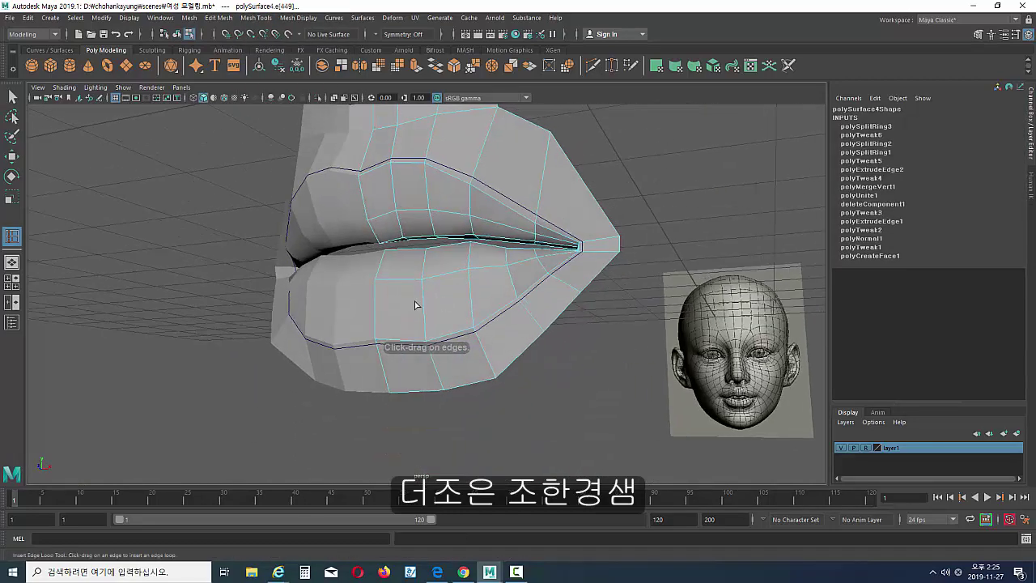
- Try to extrude the lower-lip contour edges nearest the center line
click(12, 157)
alt+drag(448, 352, 423, 368)
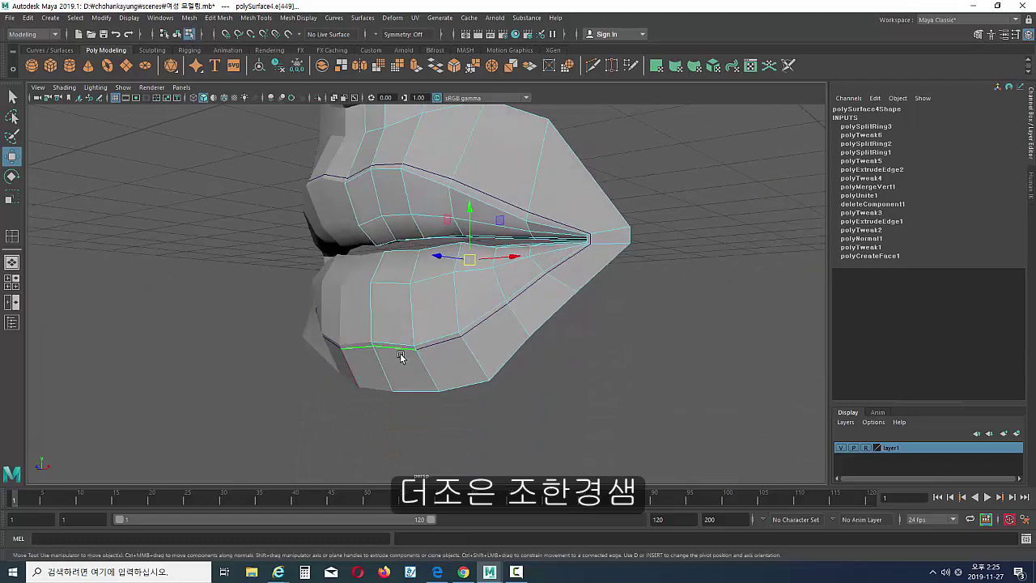
click(401, 357)
key(ctrl+e)
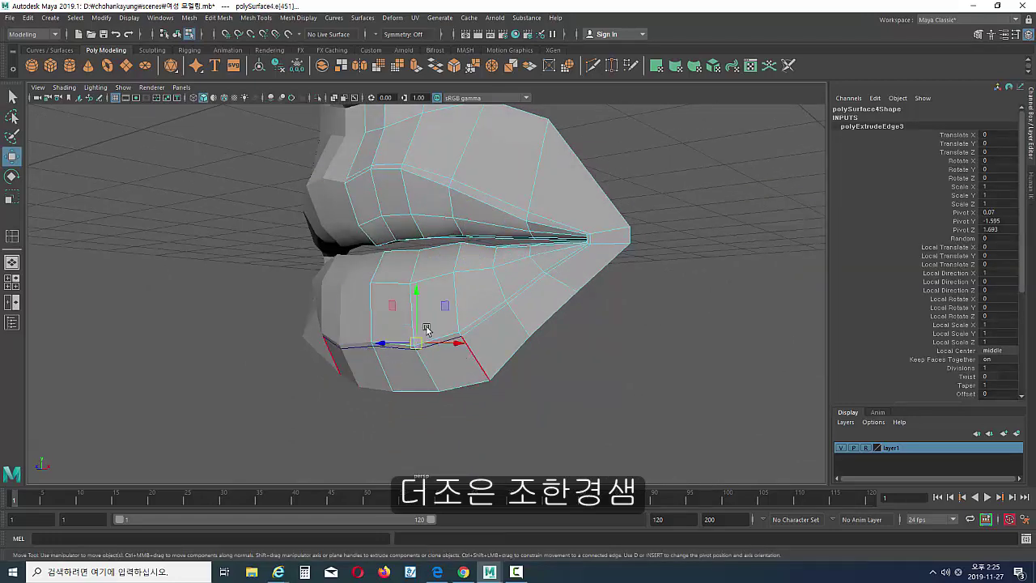
alt+drag(392, 341, 483, 327)
key(ctrl+z)
alt+right_drag(484, 326, 938, 303)
alt+drag(442, 346, 438, 384)
- Try to delete the extruded edge beneath the lower lip near the center line
right_drag(356, 428, 328, 422)
click(276, 378)
alt+drag(316, 400, 372, 402)
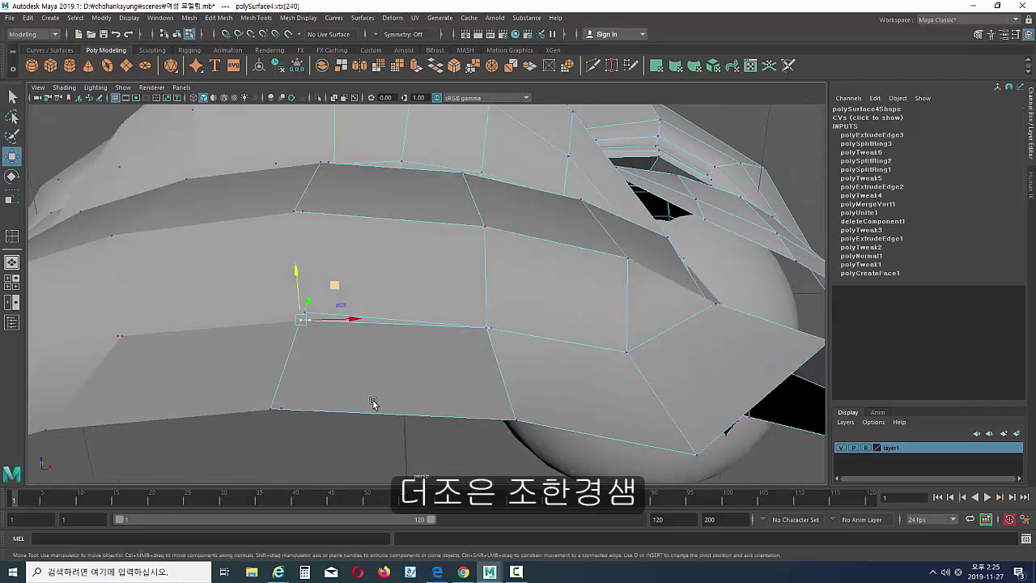
right_drag(372, 402, 333, 283)
double_click(368, 324)
alt+drag(382, 320, 402, 386)
click(381, 412)
key(ctrl+Delete)
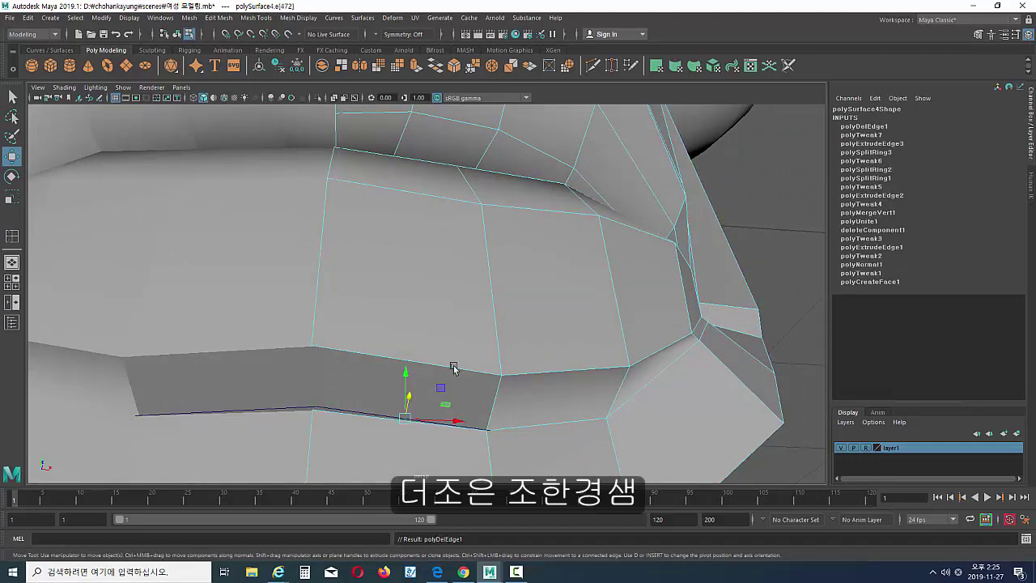
- Try to delete the center faces of the strip beneath the lower lip
alt+middle_drag(478, 336, 488, 215)
alt+right_drag(488, 216, 368, 251)
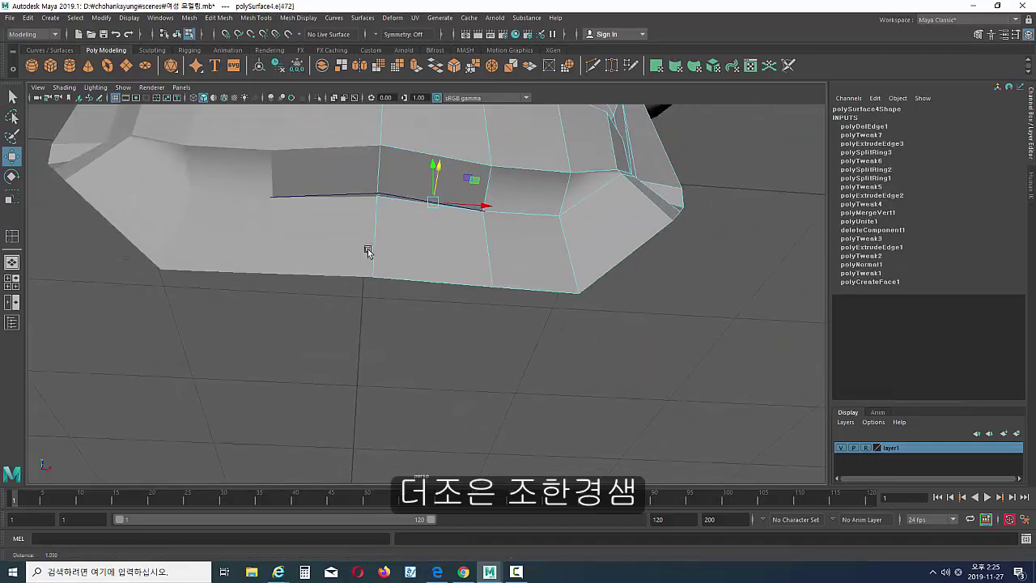
alt+middle_drag(368, 251, 377, 311)
alt+drag(377, 311, 378, 324)
key(F11)
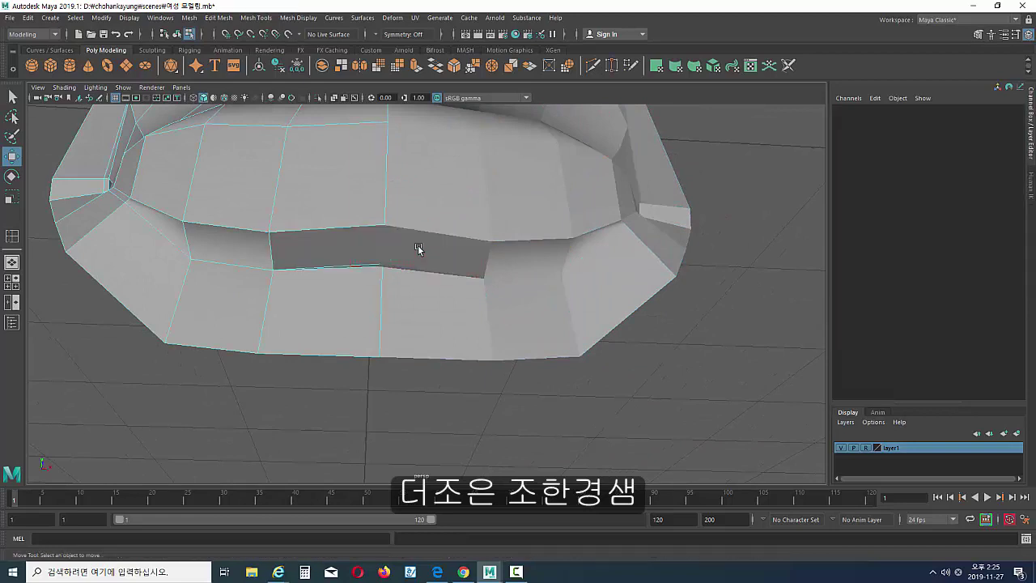
click(428, 250)
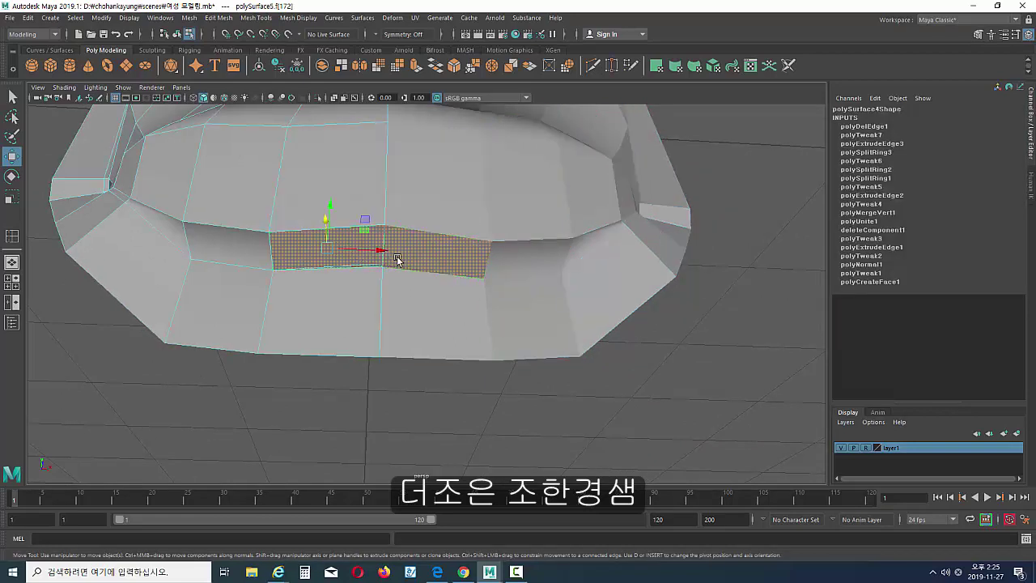
drag(331, 248, 631, 312)
key(ctrl+z)
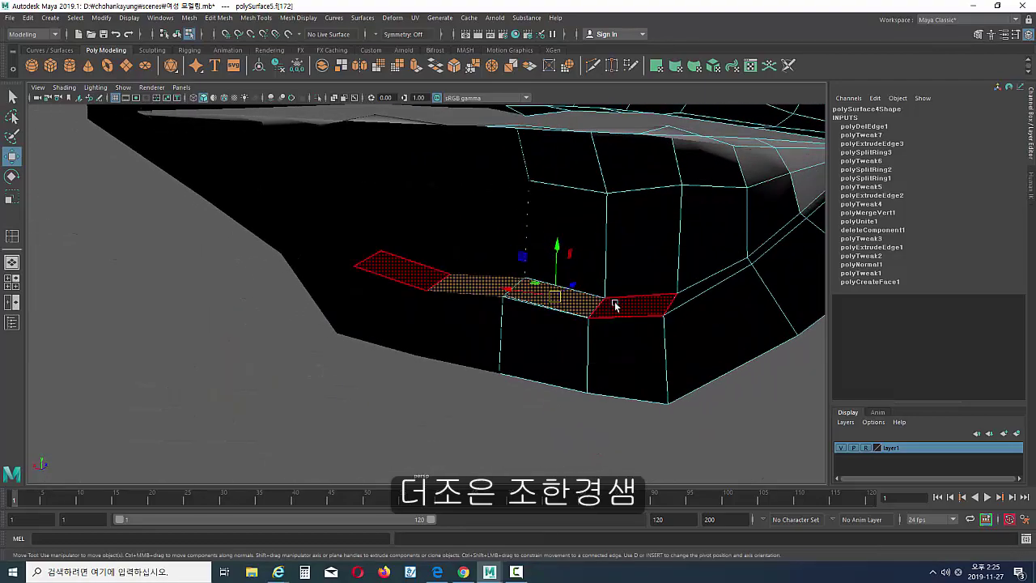
key(Delete)
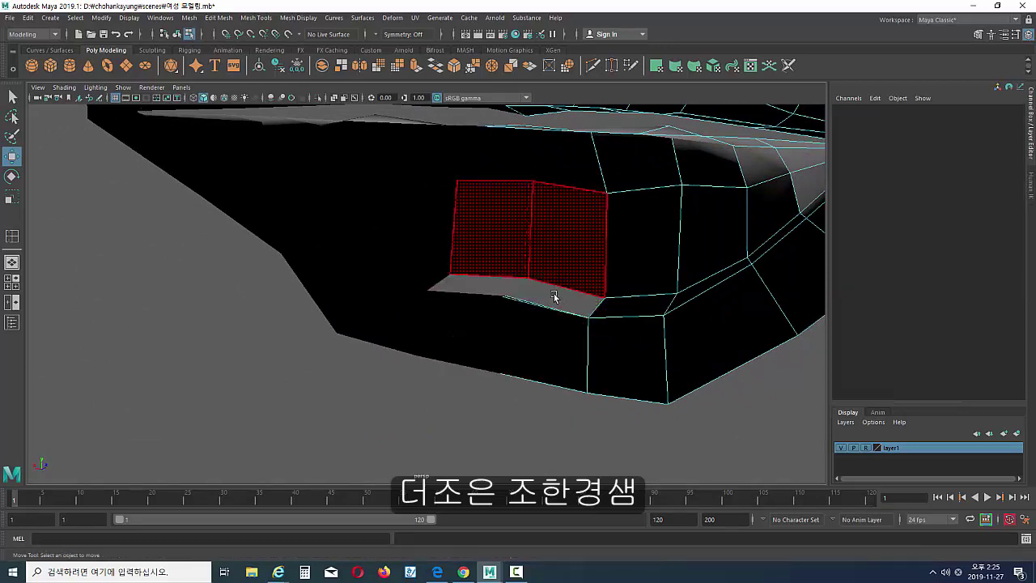
- Undo the face deletion beneath the lower lip
click(555, 297)
click(557, 305)
click(612, 304)
alt+drag(676, 295, 449, 249)
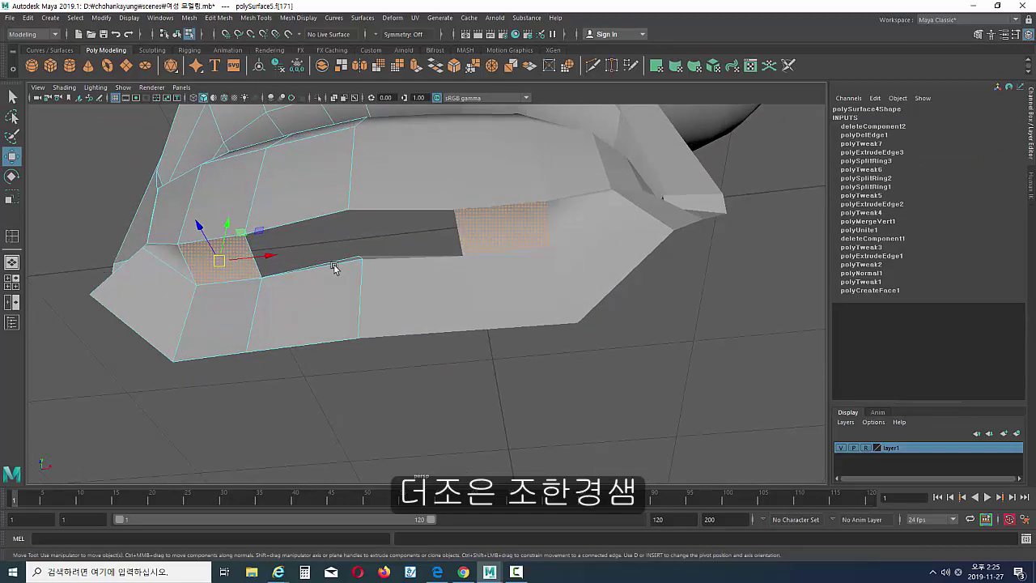
key(ctrl+z)
key(ctrl+z)
key(ctrl+z)
key(ctrl+z)
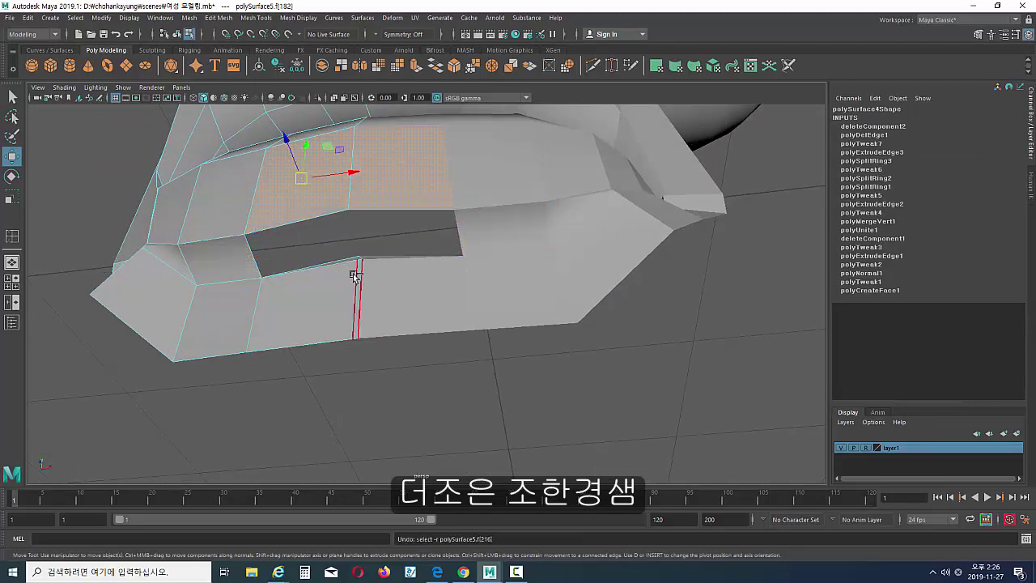
- Try to remove the doubled border edge beneath the lower lip on the mirrored half
scroll(352, 274, up, 5)
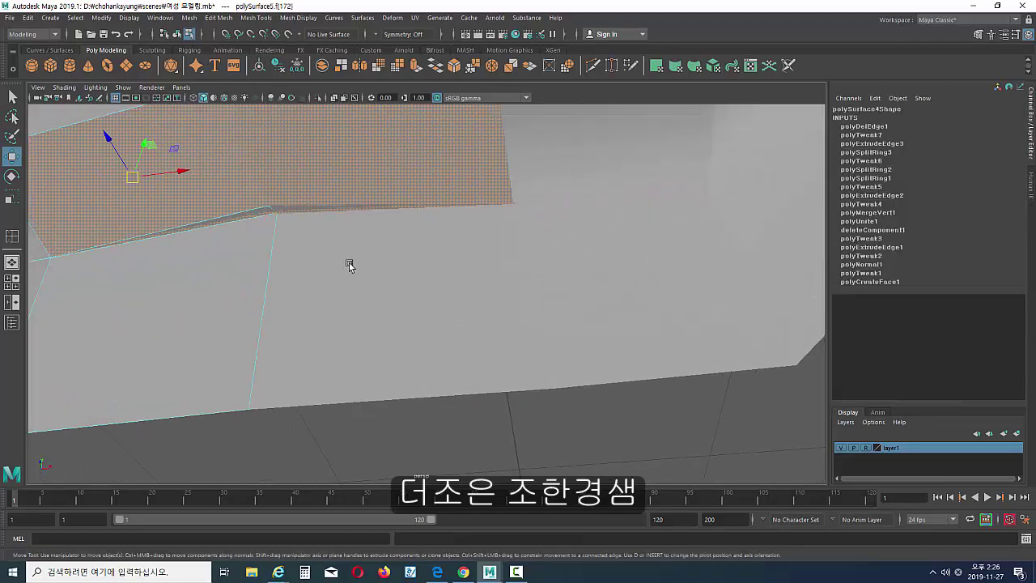
alt+middle_drag(241, 252, 335, 271)
right_drag(610, 284, 619, 277)
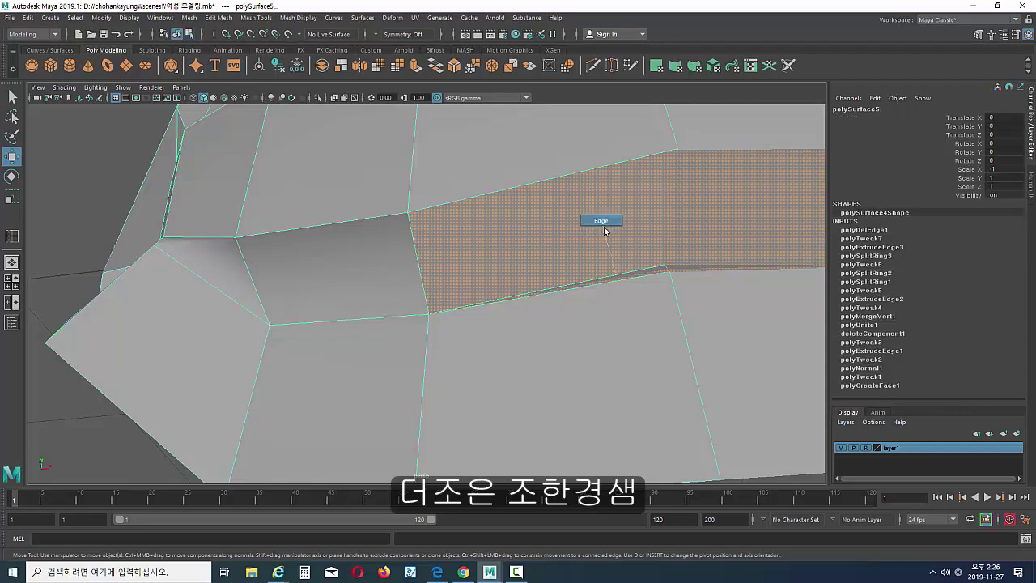
right_drag(603, 232, 604, 229)
click(623, 273)
key(Delete)
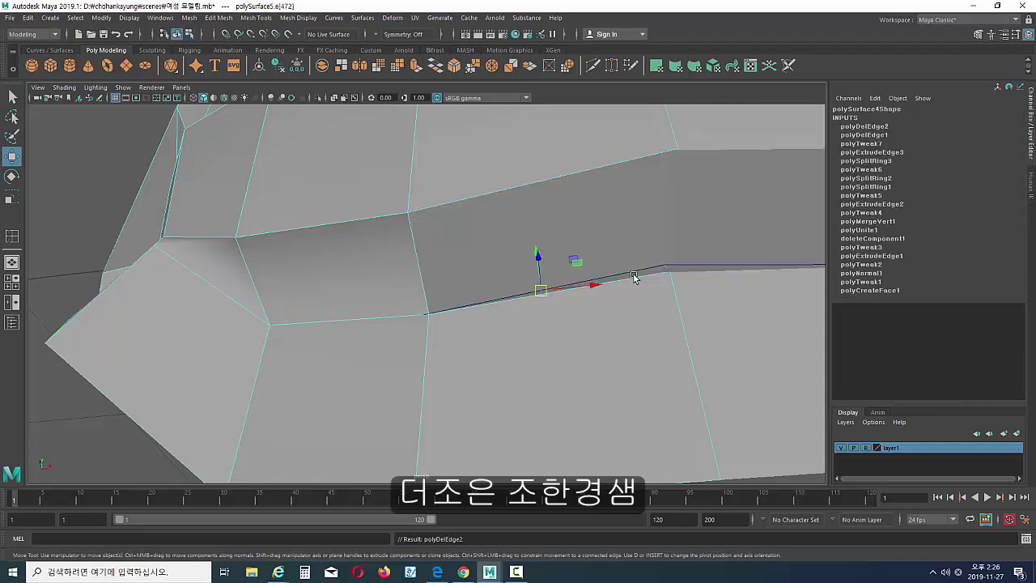
key(Delete)
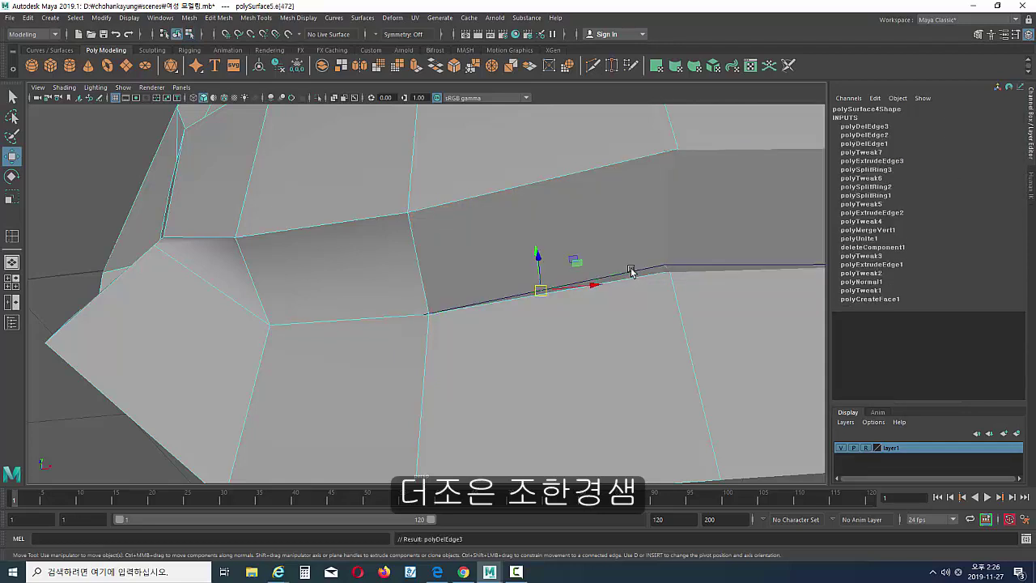
- Delete the thin leftover extruded faces beneath the lower lip beside the center line
click(560, 217)
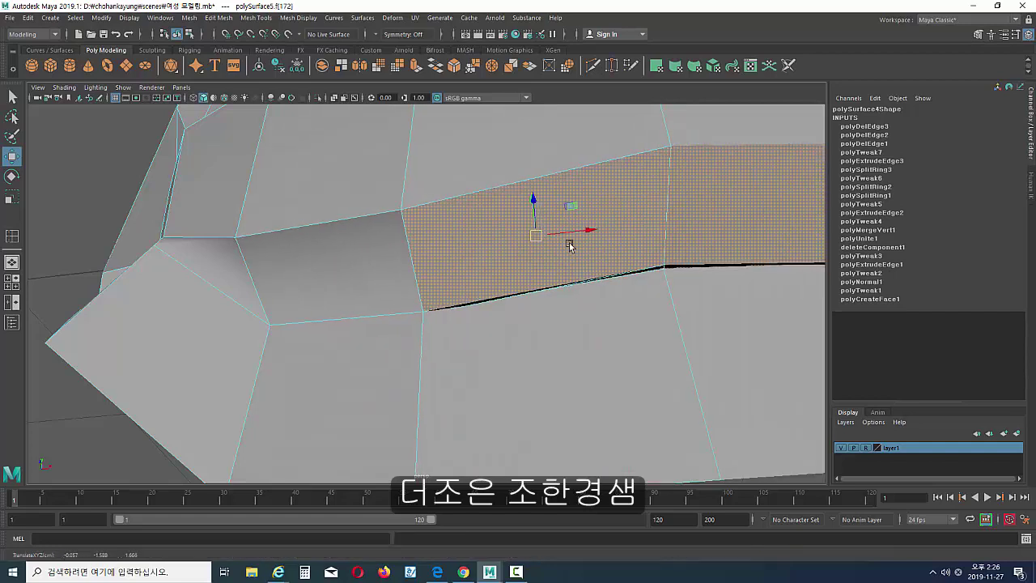
click(626, 276)
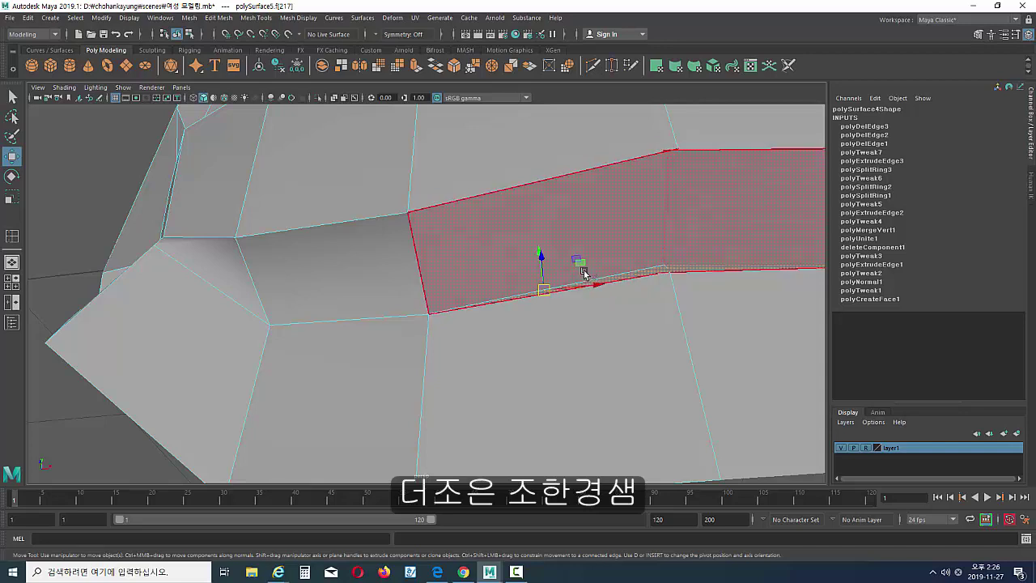
key(Delete)
alt+right_drag(752, 245, 547, 230)
alt+drag(547, 230, 568, 267)
- Nudge the center-line vertices beneath the lower lip sideways so both halves meet at the seam
click(554, 291)
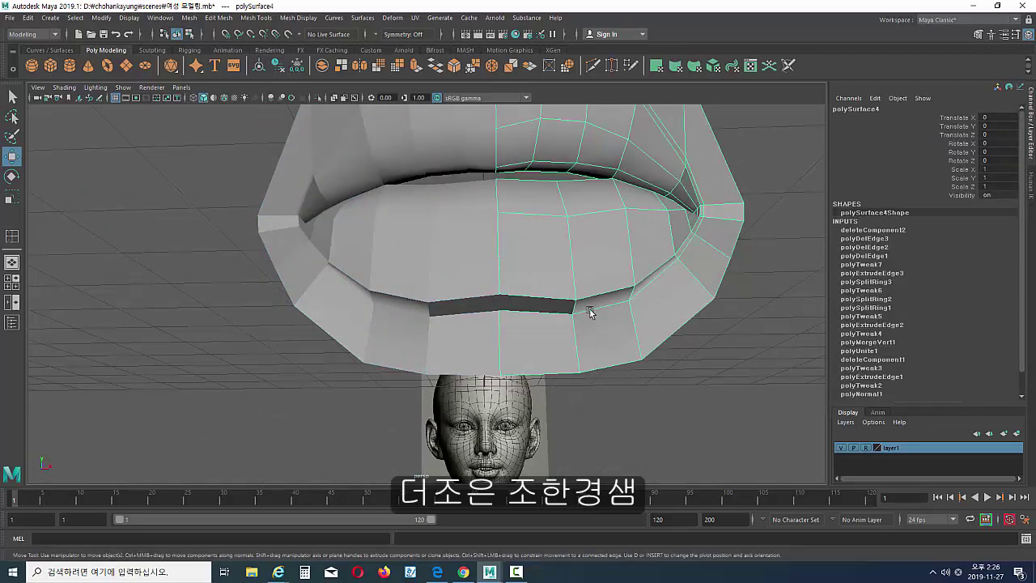
right_drag(590, 310, 531, 315)
drag(468, 272, 531, 316)
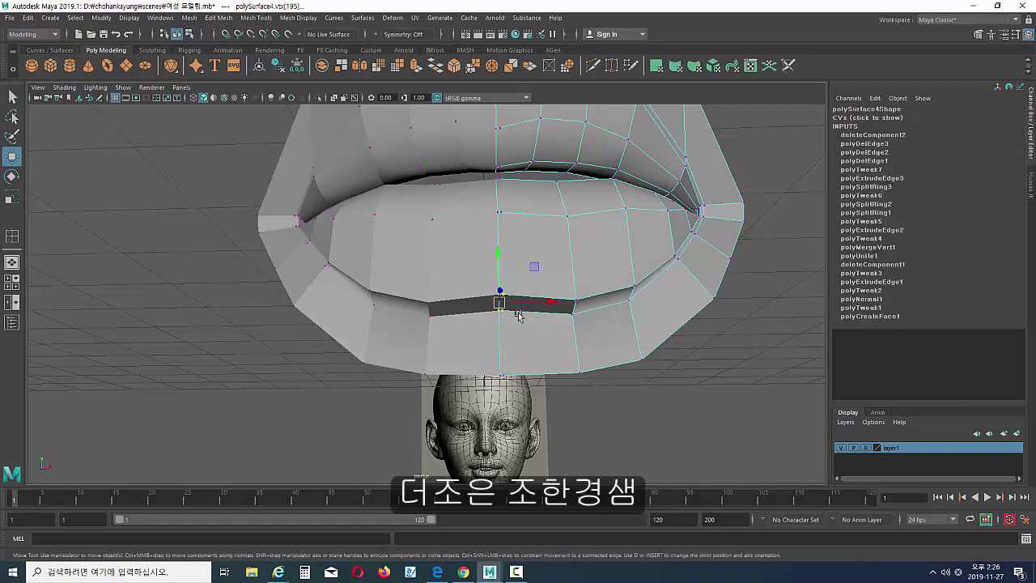
middle_drag(594, 323, 629, 327)
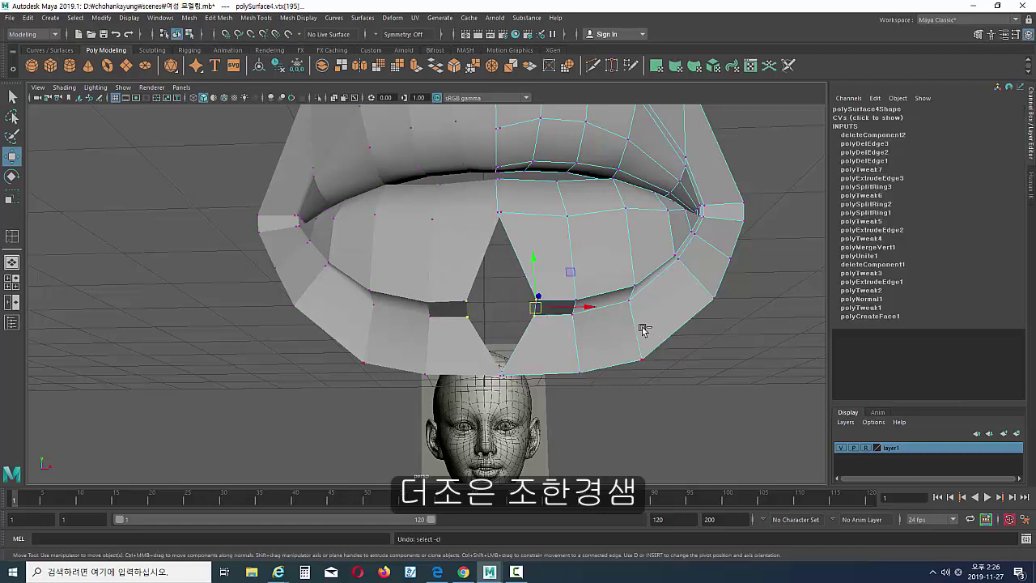
key(ctrl+z)
drag(539, 303, 540, 304)
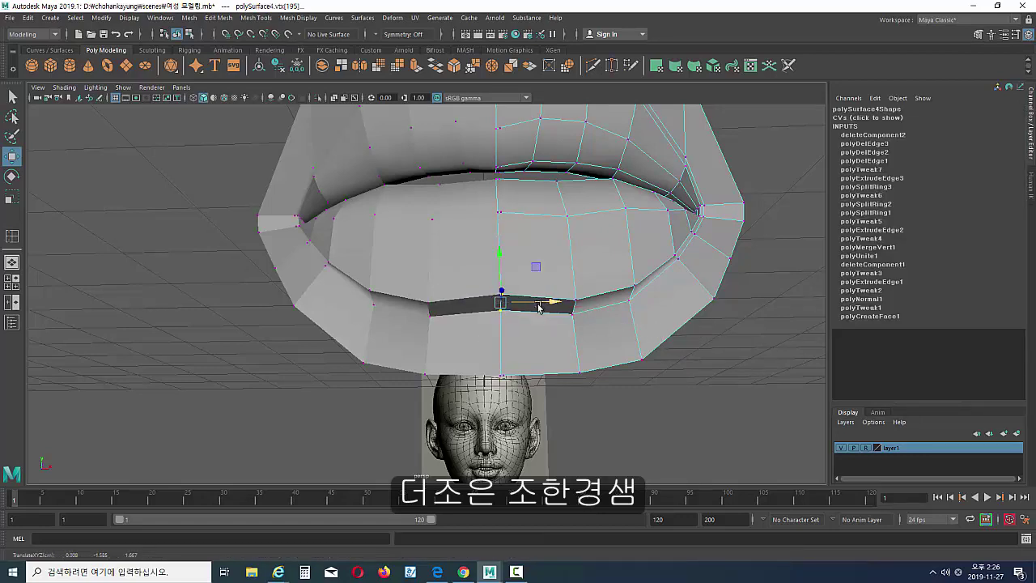
click(728, 308)
alt+middle_drag(540, 287, 539, 298)
right_drag(534, 276, 571, 251)
click(762, 336)
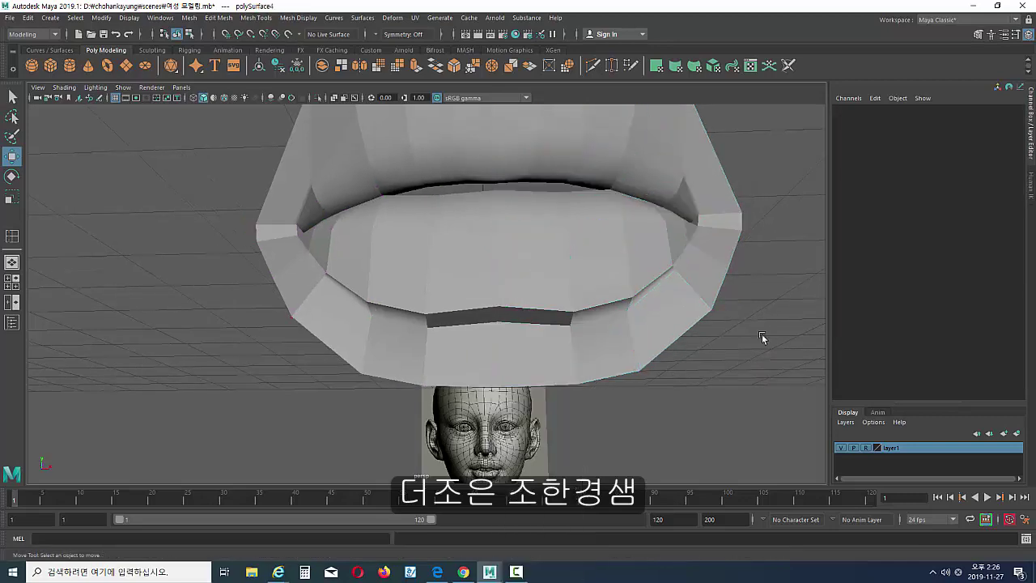
- Raise the two lower-lip vertices beside the center line slightly toward the mouth opening
alt+drag(761, 334, 476, 370)
right_drag(404, 390, 399, 364)
alt+drag(397, 364, 526, 360)
click(484, 395)
drag(509, 311, 563, 294)
click(476, 314)
key(F9)
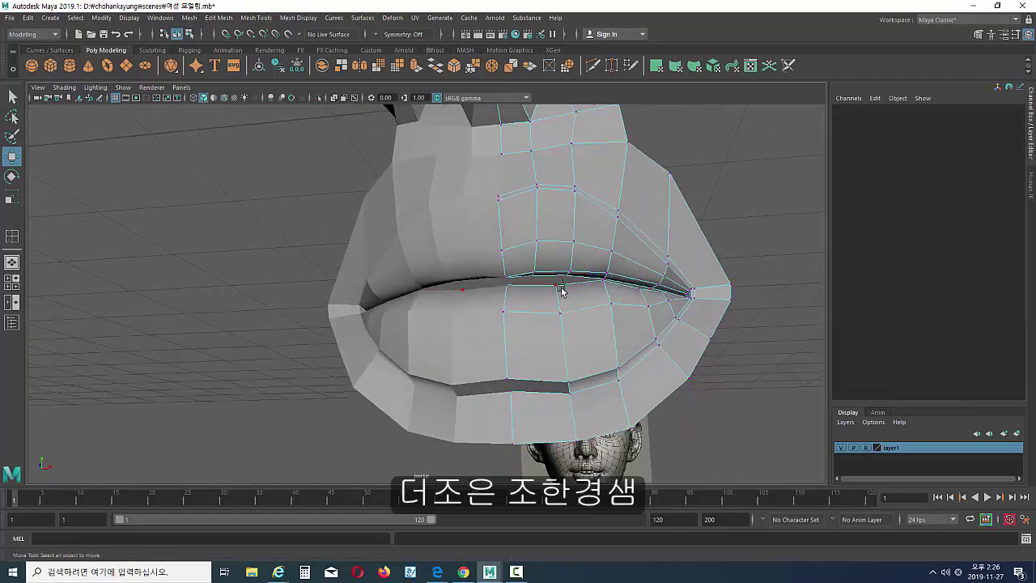
click(564, 313)
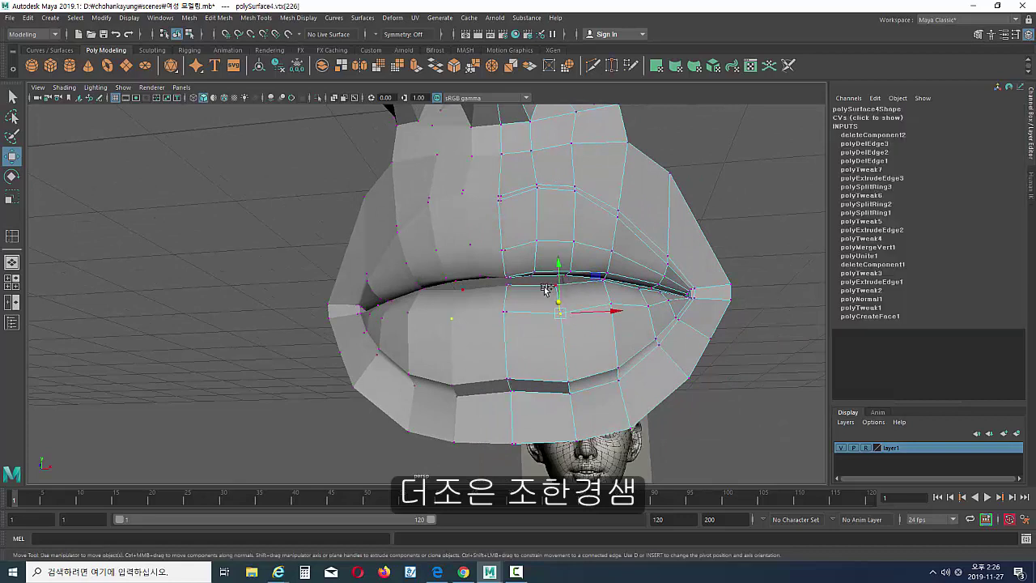
drag(549, 248, 551, 244)
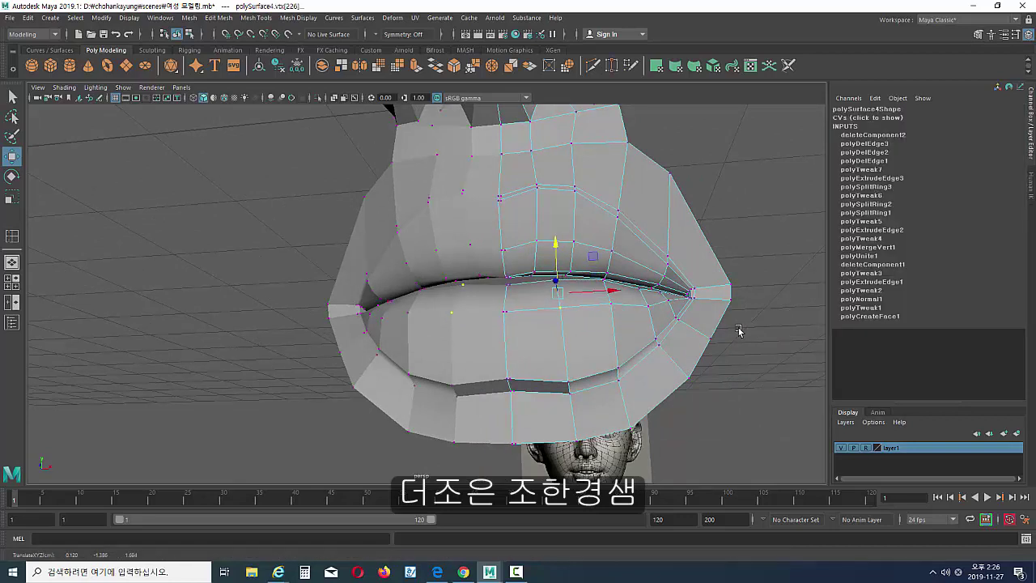
- Lower the two lower-lip vertices nearest the mouth corner to refine the corner shape
click(643, 292)
drag(639, 247, 640, 263)
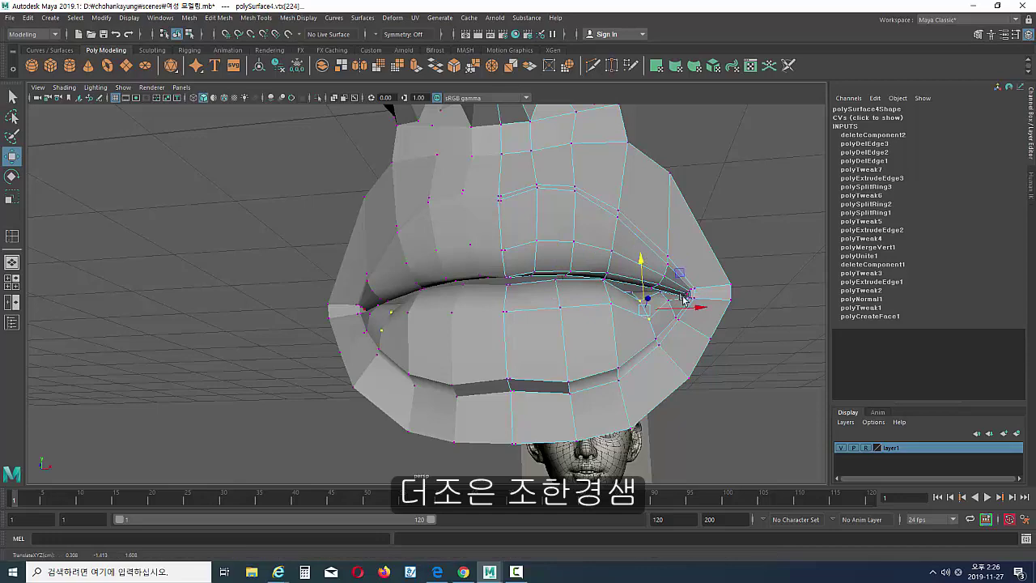
alt+drag(749, 309, 705, 323)
alt+middle_drag(705, 324, 569, 365)
scroll(569, 365, up, 5)
key(ctrl+z)
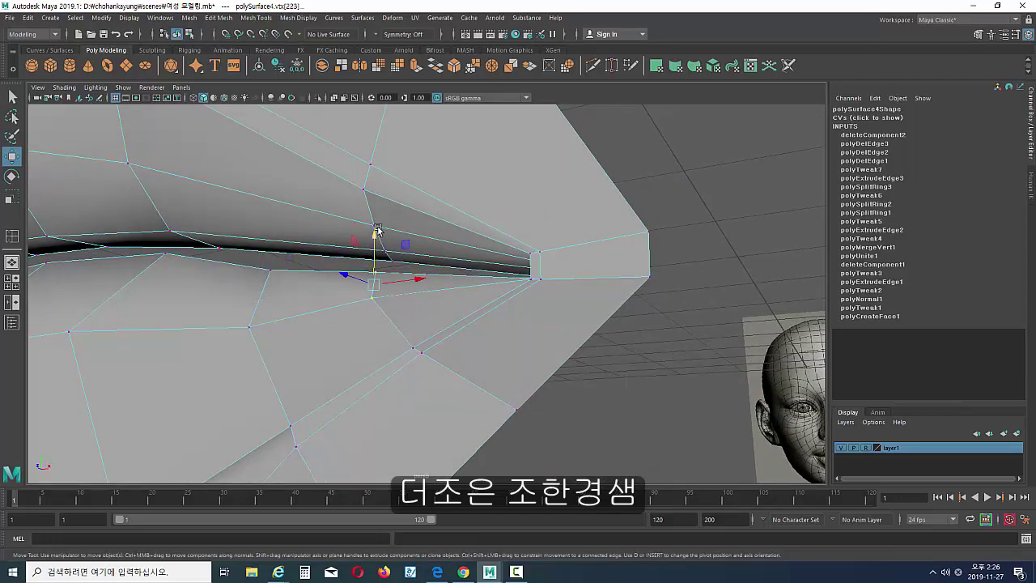
drag(377, 230, 378, 244)
alt+right_drag(432, 273, 243, 279)
alt+middle_drag(243, 279, 381, 314)
alt+drag(381, 315, 541, 332)
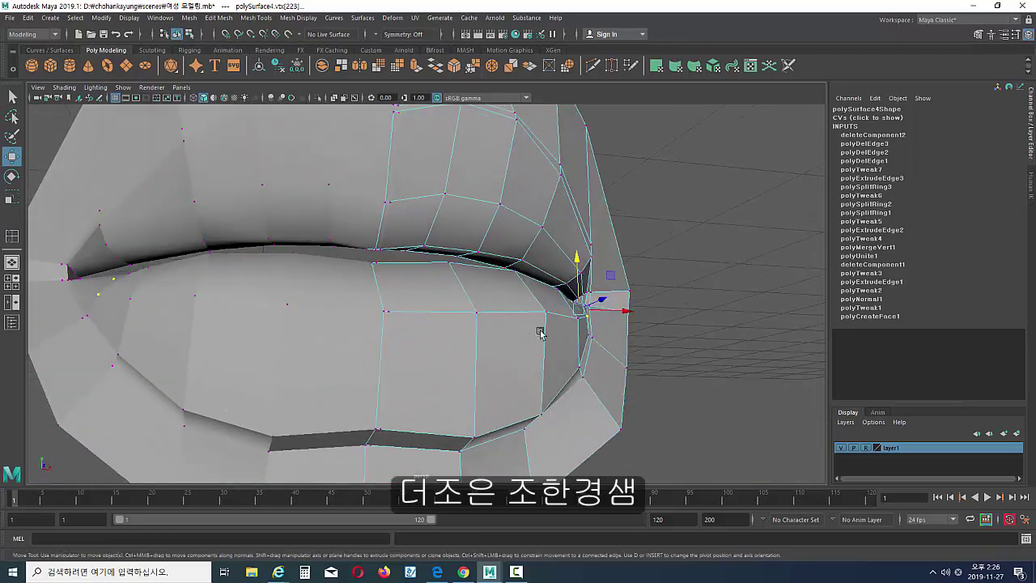
- Turn on the smooth preview for the face mesh and return to object selection
alt+right_drag(541, 333, 450, 343)
alt+drag(450, 343, 384, 386)
alt+middle_drag(384, 386, 430, 435)
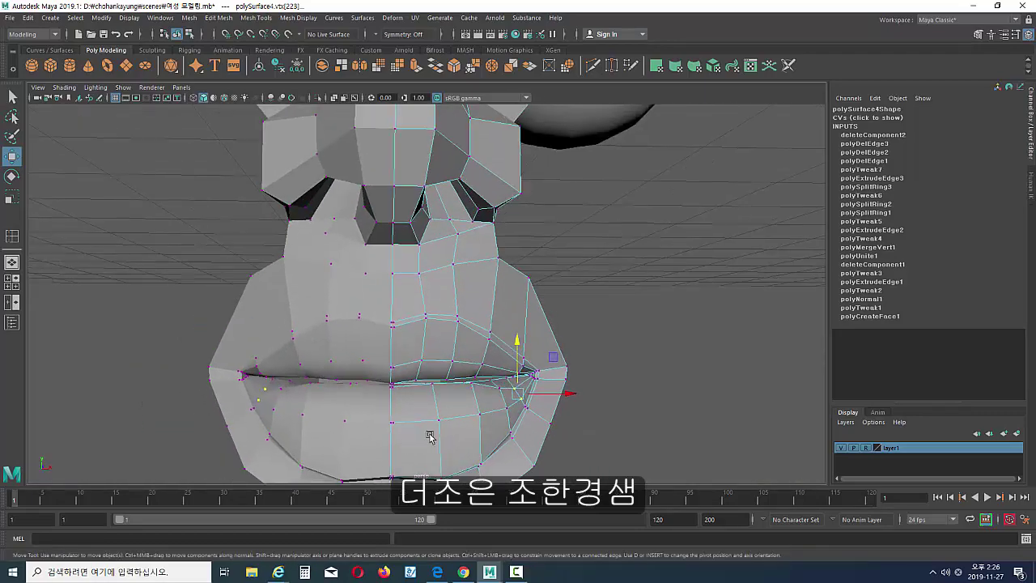
alt+right_drag(430, 435, 363, 416)
key(3)
click(623, 350)
right_drag(413, 275, 468, 260)
click(592, 294)
alt+right_drag(453, 356, 373, 367)
alt+middle_drag(372, 366, 372, 384)
alt+drag(371, 385, 461, 390)
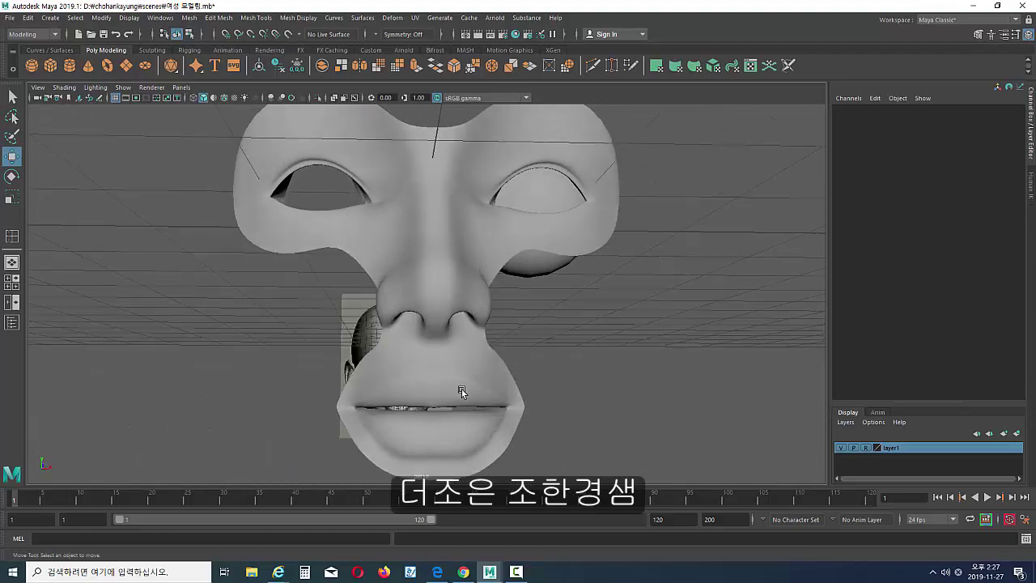
- Check the smoothed lips and mouth corner from the side and front, and save the scene
click(462, 390)
ctrl+alt+drag(282, 322, 587, 449)
alt+drag(423, 398, 319, 352)
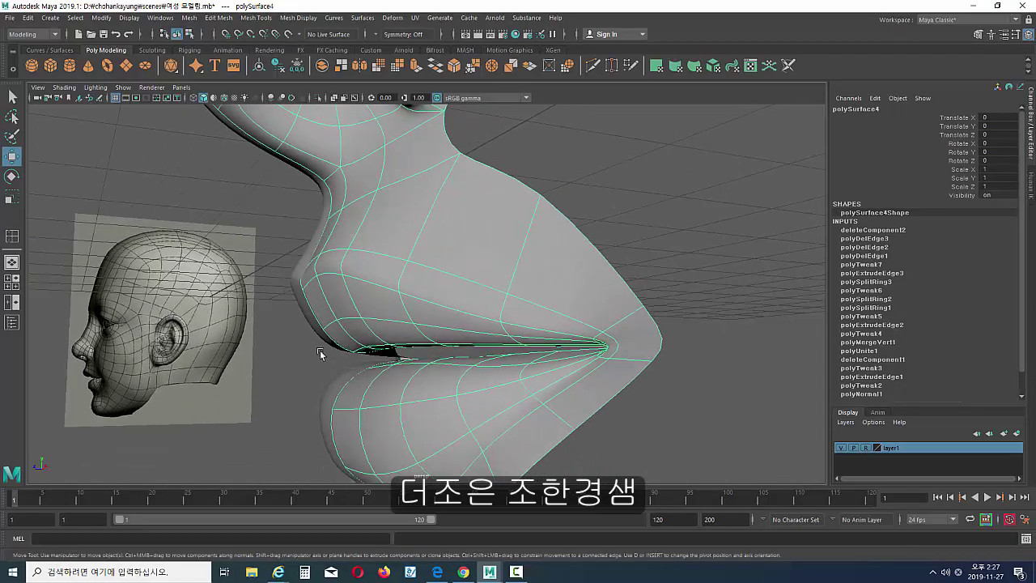
alt+drag(331, 304, 353, 311)
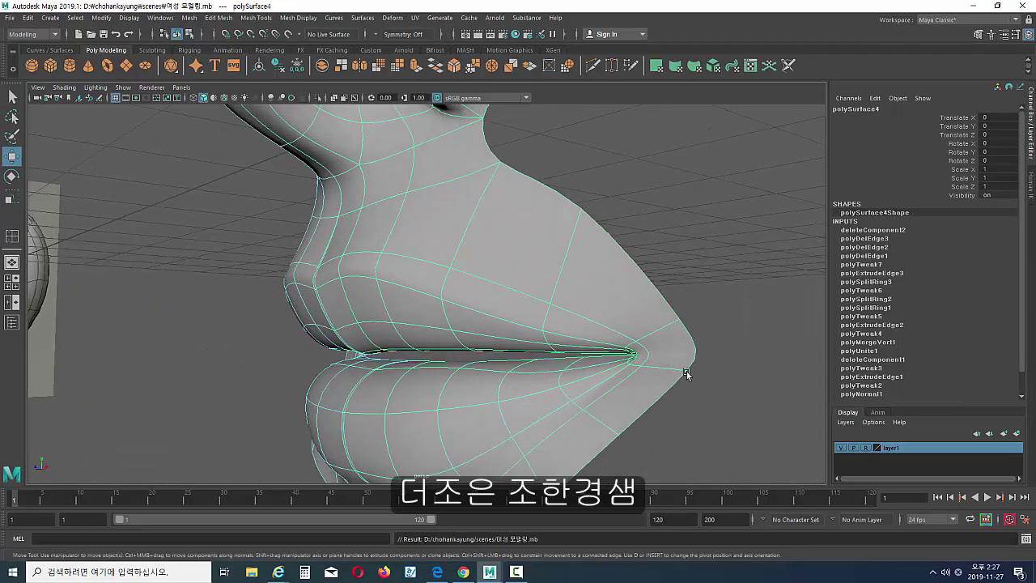
click(714, 341)
alt+drag(402, 367, 469, 374)
alt+right_drag(470, 373, 358, 369)
alt+drag(358, 369, 357, 406)
alt+middle_drag(357, 407, 354, 459)
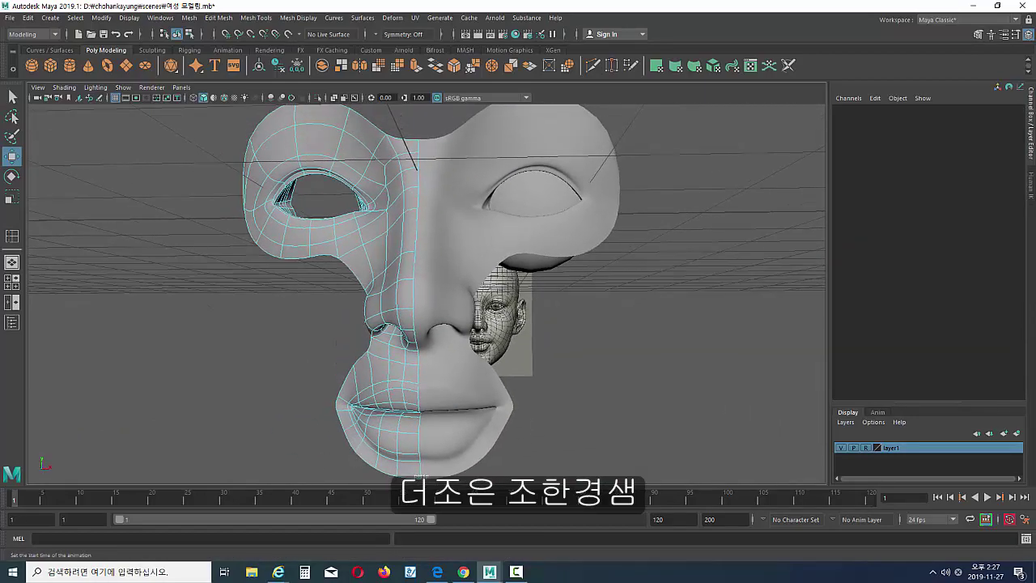